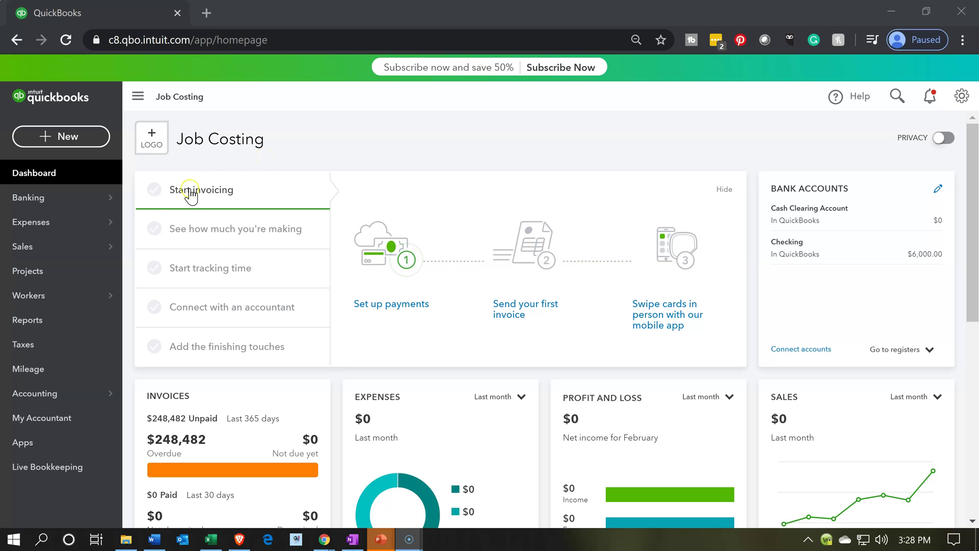
Switch to the Excel job cost workbook and select the 1/16 Factory overhead account cell on the Example sheet
{"action": "left_click", "coordinate": [114, 182]}
{"action": "mouse_move", "coordinate": [211, 539]}
{"action": "left_click", "coordinate": [216, 454]}
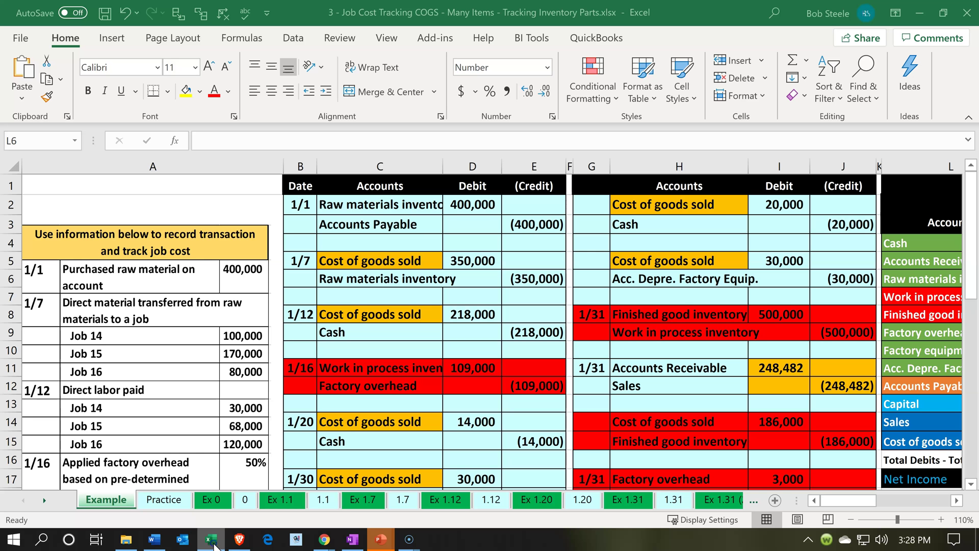
{"action": "left_click", "coordinate": [212, 382]}
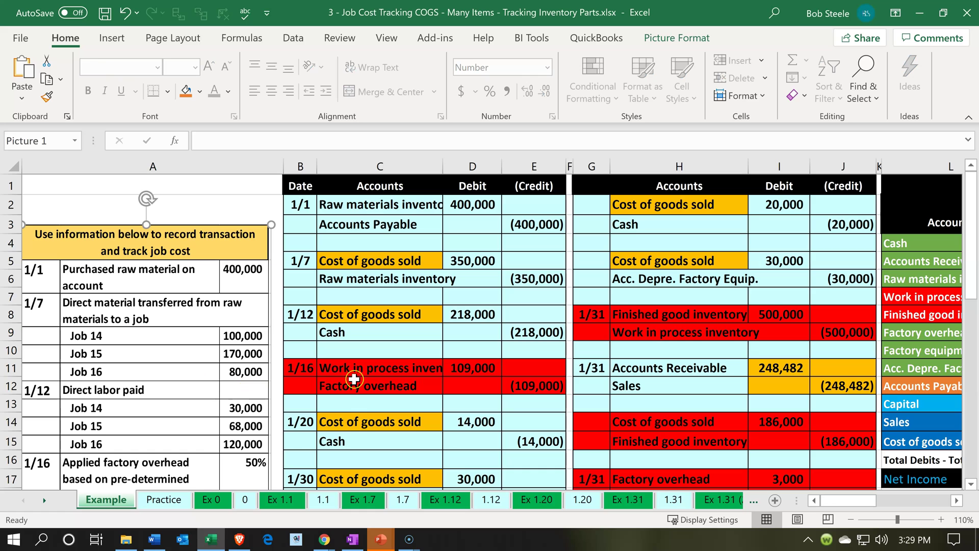
{"action": "left_click", "coordinate": [354, 380]}
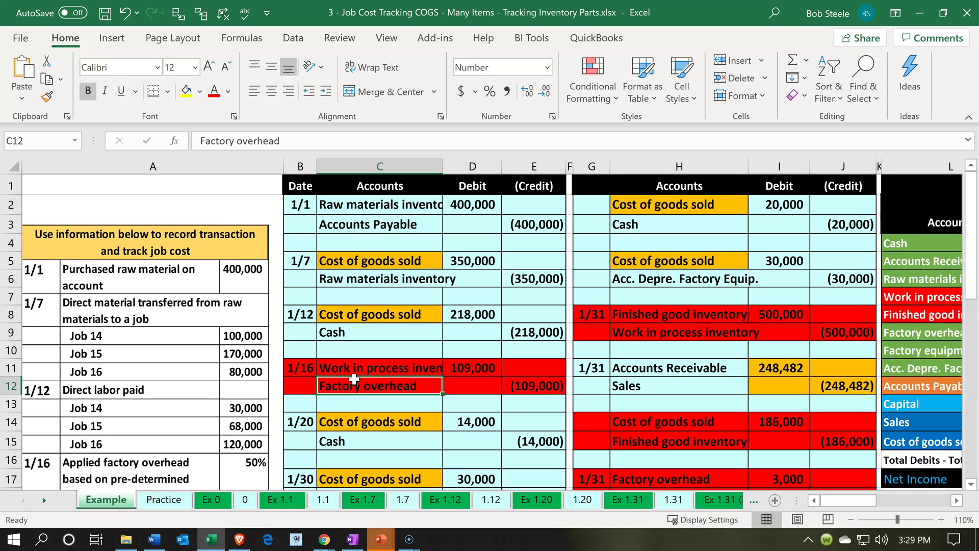
Go up through the journal entries to the 1/1 Raw materials inventory entry
{"action": "key", "text": "Up"}
{"action": "key", "text": "Up"}
{"action": "key", "text": "Up"}
{"action": "key", "text": "Up"}
{"action": "key", "text": "Up"}
{"action": "key", "text": "Up"}
{"action": "key", "text": "Up"}
{"action": "key", "text": "Up"}
{"action": "key", "text": "Up"}
{"action": "key", "text": "Up"}
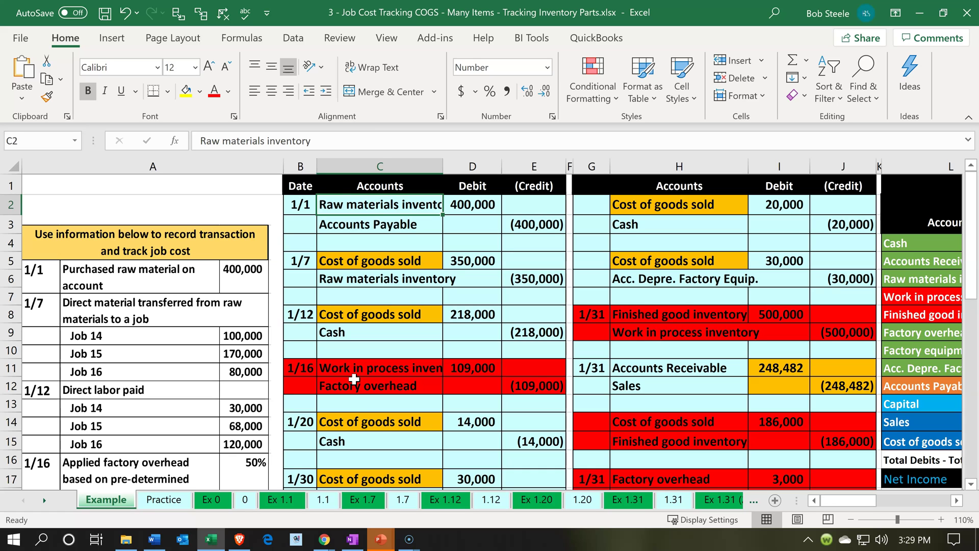
Examine the second journal entry block and the trial balance of accounts on the Example sheet
{"action": "key", "text": "Right"}
{"action": "key", "text": "Right"}
{"action": "key", "text": "Right"}
{"action": "key", "text": "Right"}
{"action": "key", "text": "Right"}
{"action": "key", "text": "Right"}
{"action": "key", "text": "Right"}
{"action": "key", "text": "Right"}
{"action": "key", "text": "Right"}
{"action": "key", "text": "Right"}
{"action": "key", "text": "Right"}
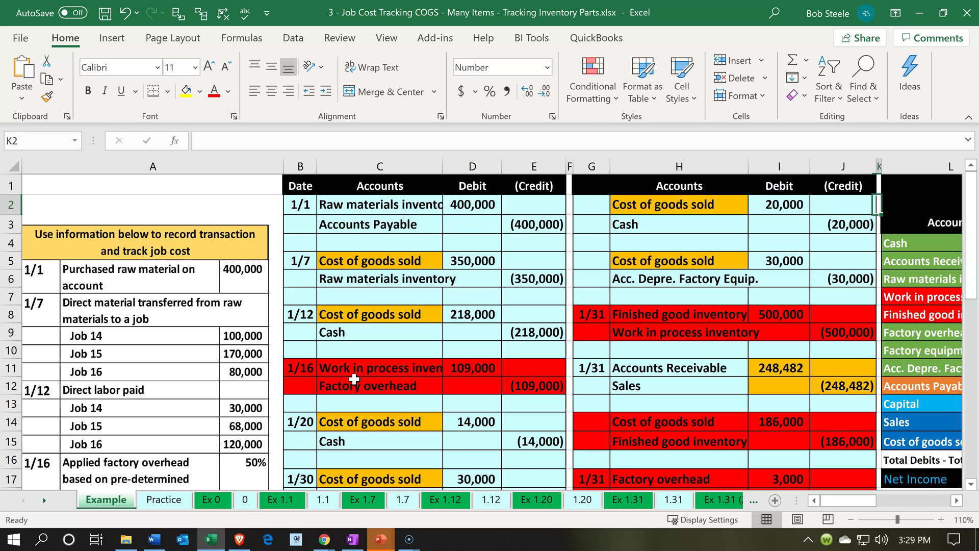
{"action": "key", "text": "Right"}
{"action": "key", "text": "Right"}
{"action": "key", "text": "Right"}
{"action": "key", "text": "Left"}
{"action": "key", "text": "Left"}
{"action": "key", "text": "Left"}
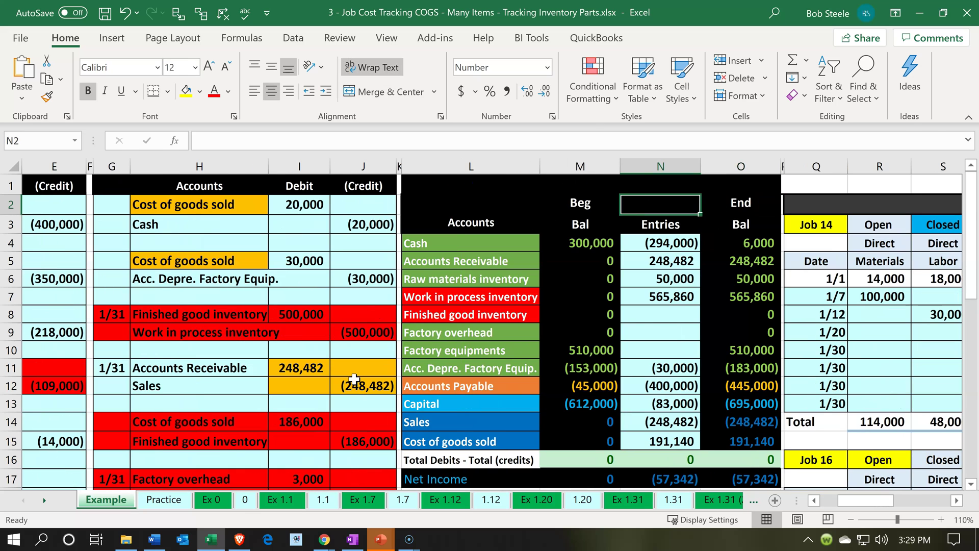
Examine the job cost record tables beyond the trial balance, up to the end of Job 15
{"action": "key", "text": "Right"}
{"action": "key", "text": "Right"}
{"action": "key", "text": "Right"}
{"action": "key", "text": "Right"}
{"action": "key", "text": "Right"}
{"action": "key", "text": "Right"}
{"action": "key", "text": "Right"}
{"action": "key", "text": "Right"}
{"action": "key", "text": "Right"}
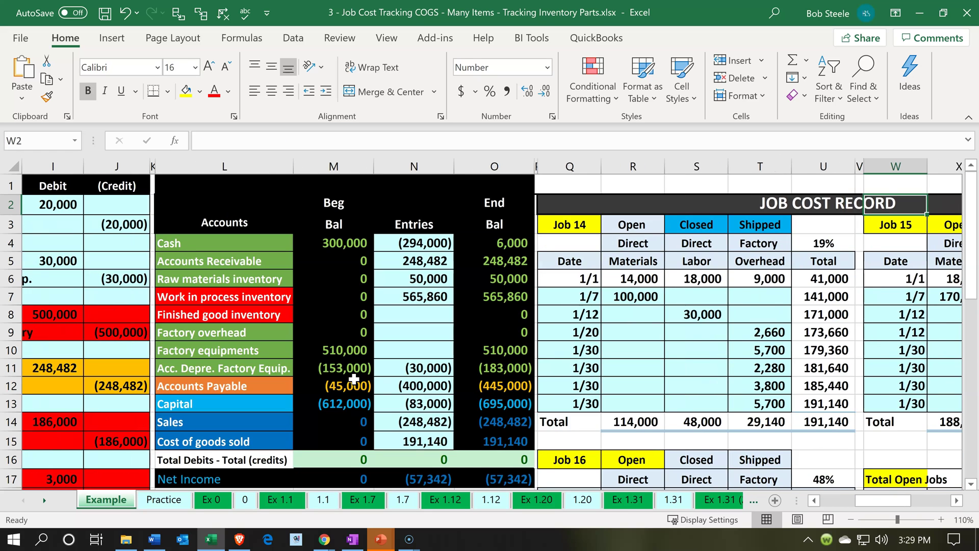
{"action": "key", "text": "Right"}
{"action": "key", "text": "Right"}
{"action": "key", "text": "Right"}
{"action": "key", "text": "Right"}
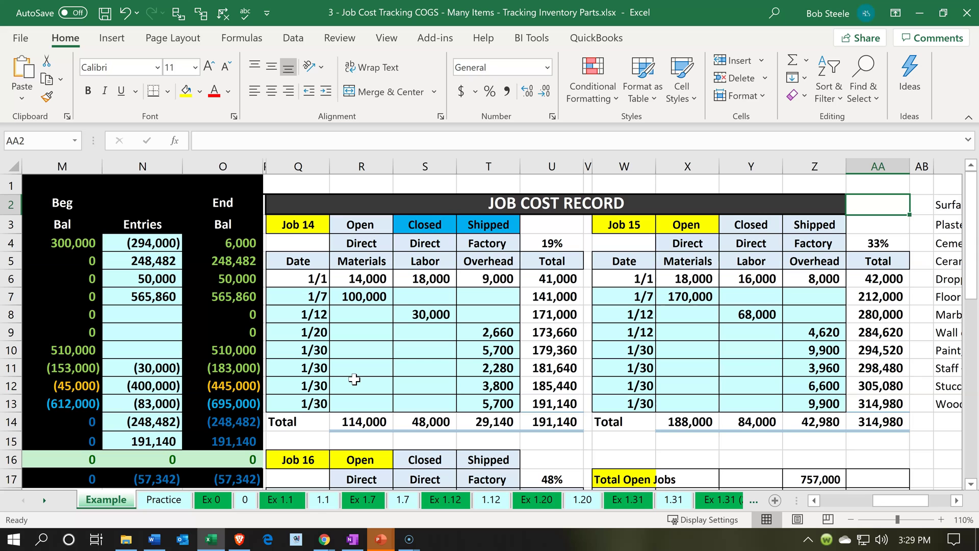
Return to the start of the Example sheet and select the 1/1 raw materials purchase entry, C2:E3
{"action": "key", "text": "Left"}
{"action": "key", "text": "Left"}
{"action": "key", "text": "Left"}
{"action": "key", "text": "Left"}
{"action": "key", "text": "Left"}
{"action": "key", "text": "Left"}
{"action": "key", "text": "Left"}
{"action": "key", "text": "Left"}
{"action": "key", "text": "Left"}
{"action": "key", "text": "Left"}
{"action": "key", "text": "Left"}
{"action": "key", "text": "Left"}
{"action": "key", "text": "Left"}
{"action": "key", "text": "Left"}
{"action": "key", "text": "Left"}
{"action": "key", "text": "Left"}
{"action": "key", "text": "Left"}
{"action": "key", "text": "Left"}
{"action": "key", "text": "Left"}
{"action": "key", "text": "Left"}
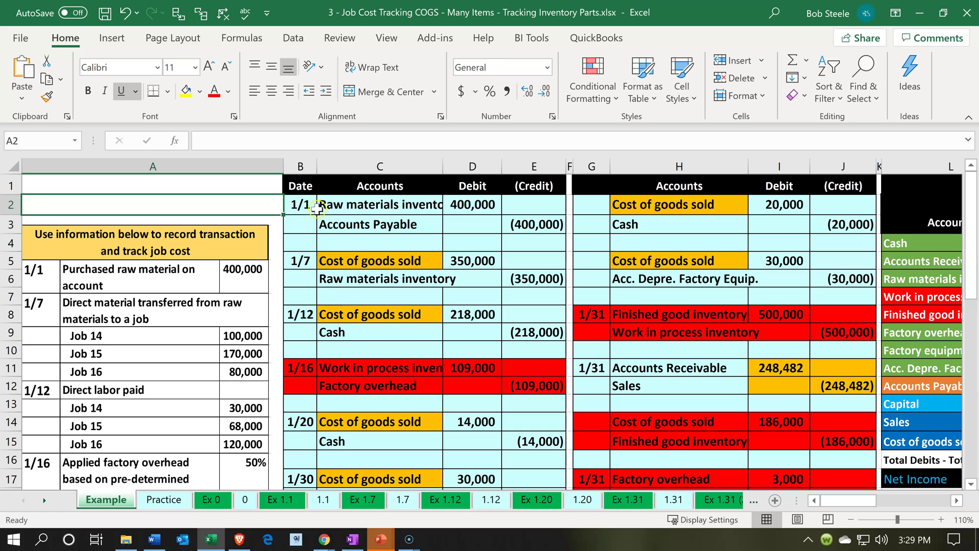
{"action": "left_click", "coordinate": [386, 213]}
{"action": "left_click_drag", "start_coordinate": [386, 216], "coordinate": [501, 226]}
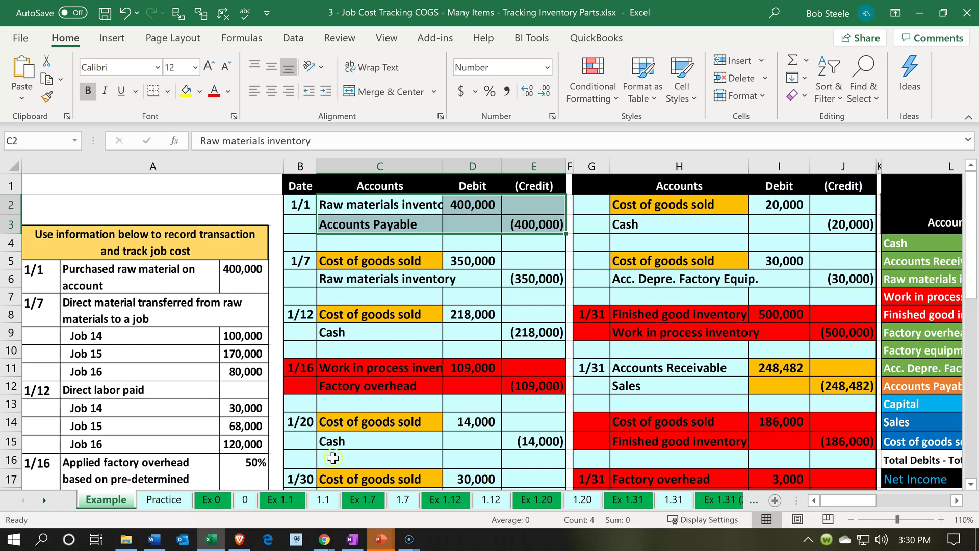
Switch to the QuickBooks dashboard, then return to the Excel job cost workbook
{"action": "left_click", "coordinate": [912, 18]}
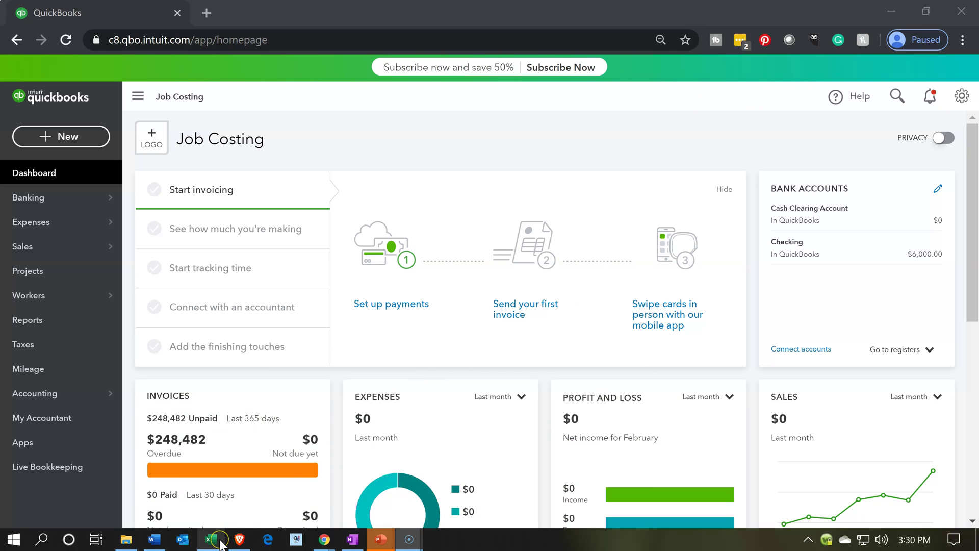
{"action": "mouse_move", "coordinate": [222, 544]}
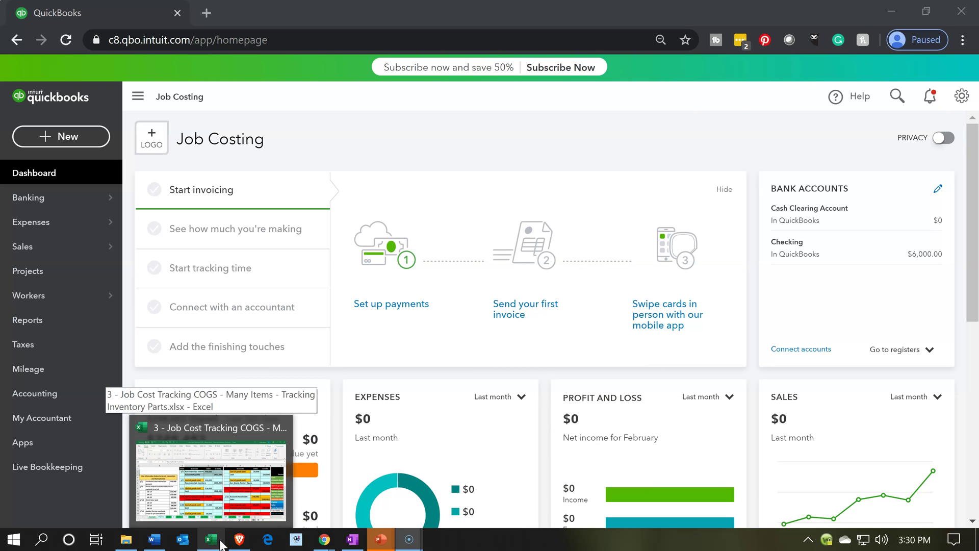
{"action": "left_click", "coordinate": [222, 544]}
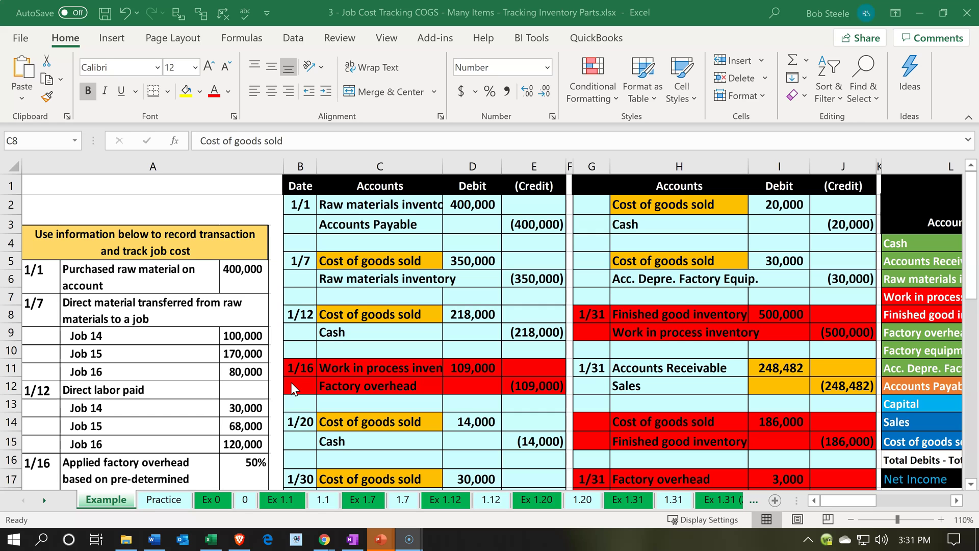
Open the Ex 0 sheet and examine its beginning balances and journal entries back to column A
{"action": "left_click", "coordinate": [215, 498]}
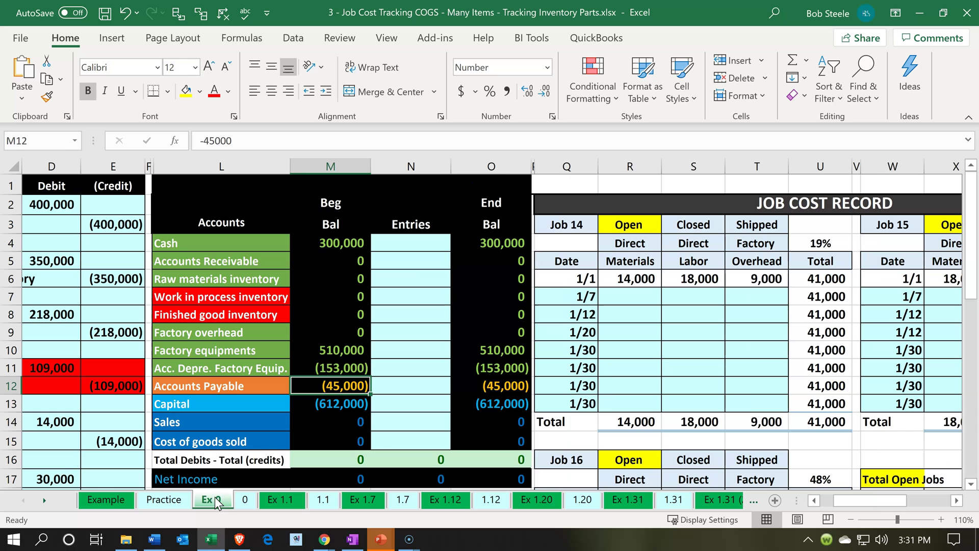
{"action": "left_click", "coordinate": [209, 429]}
{"action": "key", "text": "Left"}
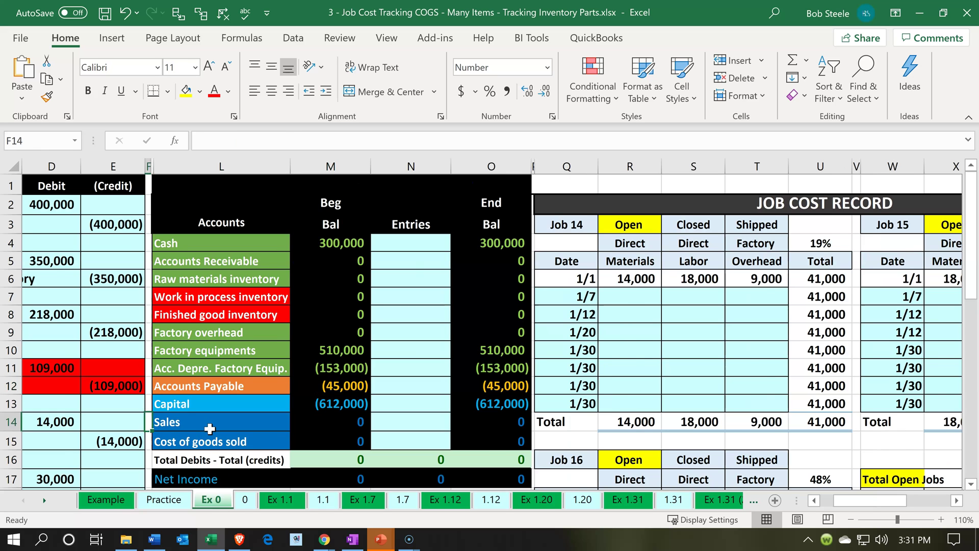
{"action": "key", "text": "Left"}
{"action": "key", "text": "Left"}
{"action": "key", "text": "Left"}
{"action": "key", "text": "Left"}
{"action": "key", "text": "Left"}
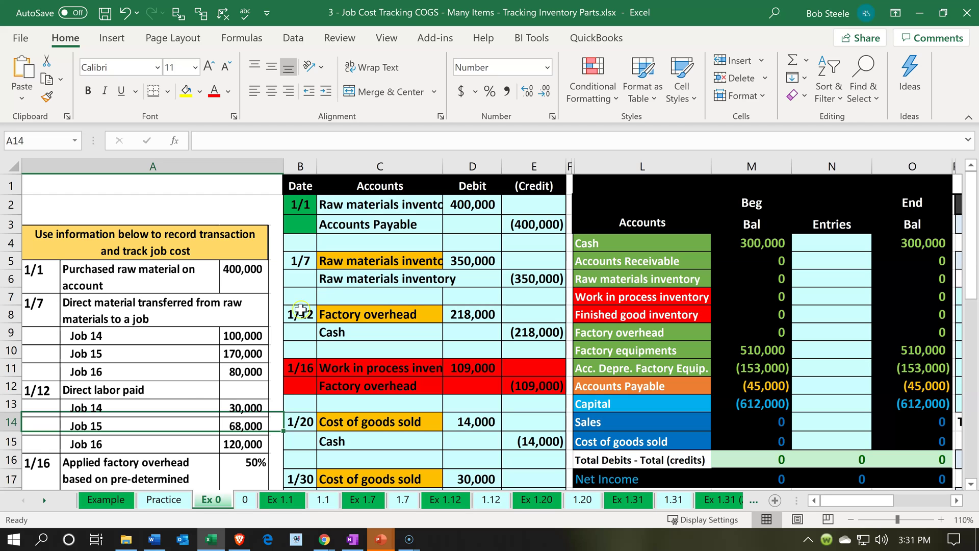
Return to the Example sheet and highlight the 1/1 journal entry for raw materials inventory and accounts payable
{"action": "left_click", "coordinate": [109, 500]}
{"action": "left_click", "coordinate": [363, 284]}
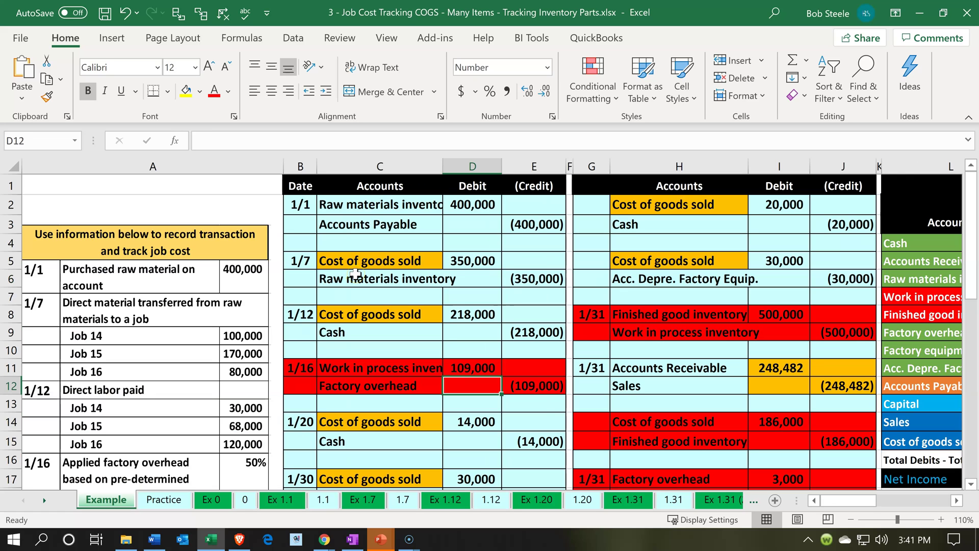
{"action": "left_click", "coordinate": [363, 246]}
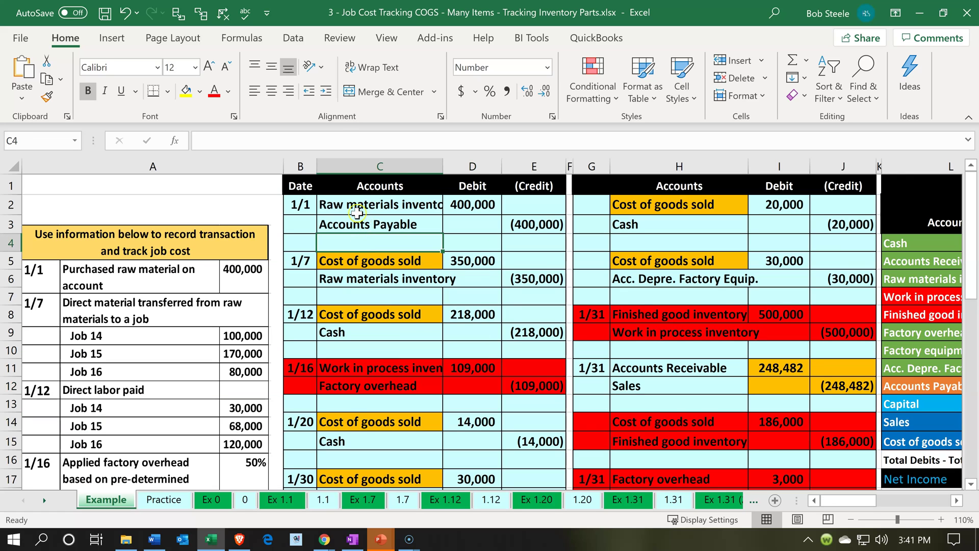
{"action": "left_click_drag", "start_coordinate": [357, 207], "coordinate": [562, 214]}
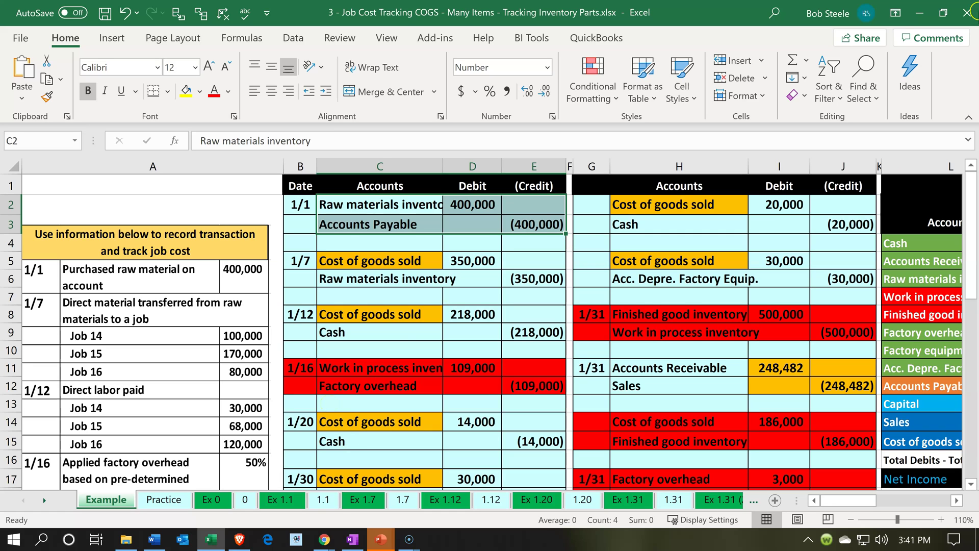
Switch to QuickBooks and open project 15 from the projects list
{"action": "left_click", "coordinate": [916, 20]}
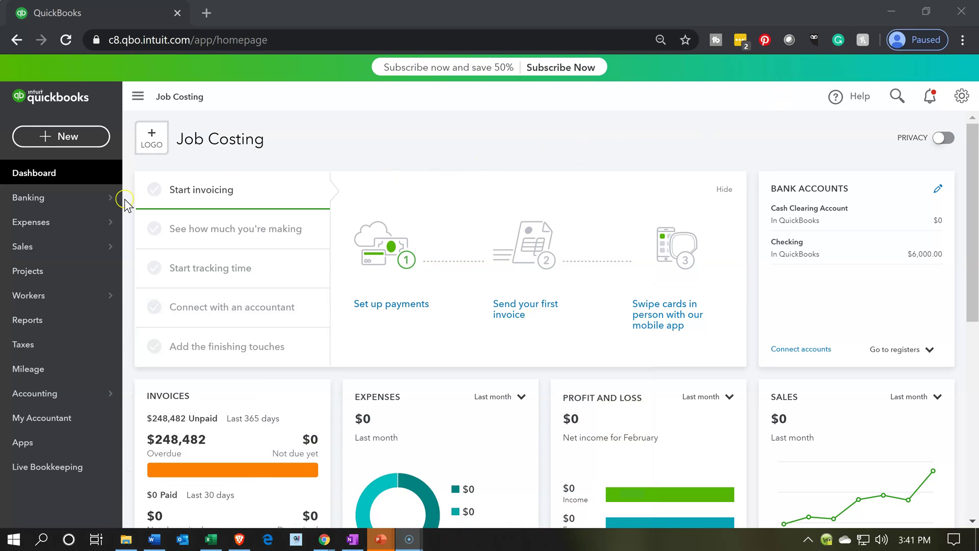
{"action": "left_click", "coordinate": [77, 274]}
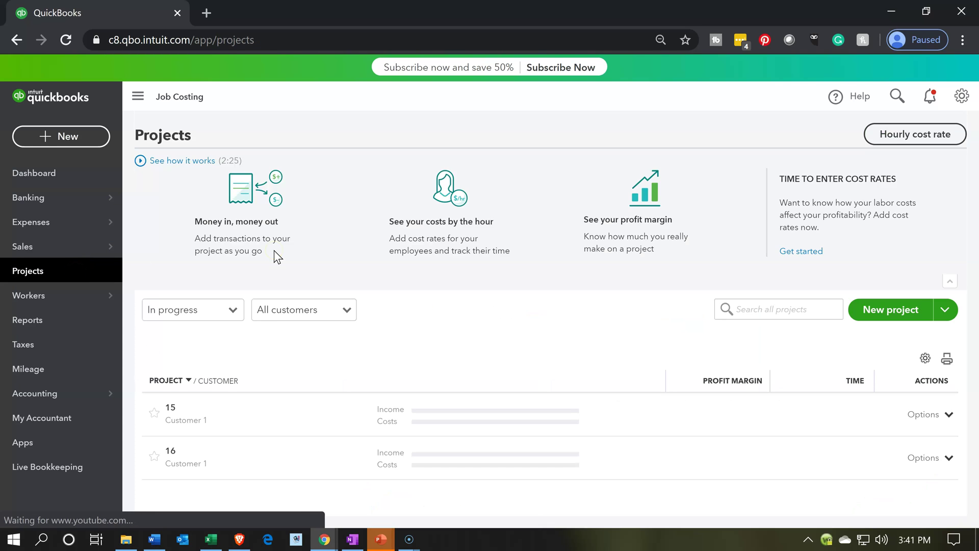
{"action": "left_click", "coordinate": [217, 413]}
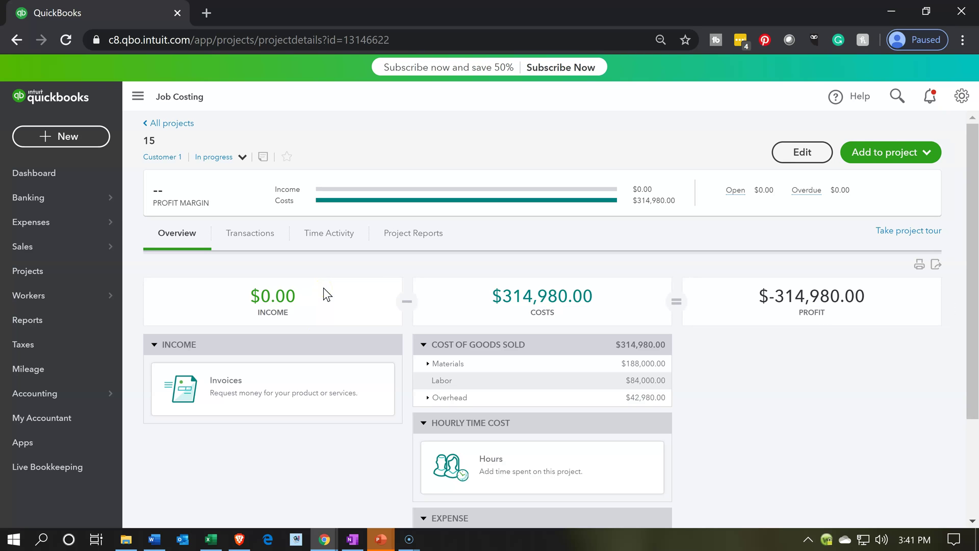
Open the $30,000.00 expense among project 15's transactions, review its item details and close it
{"action": "left_click", "coordinate": [259, 238]}
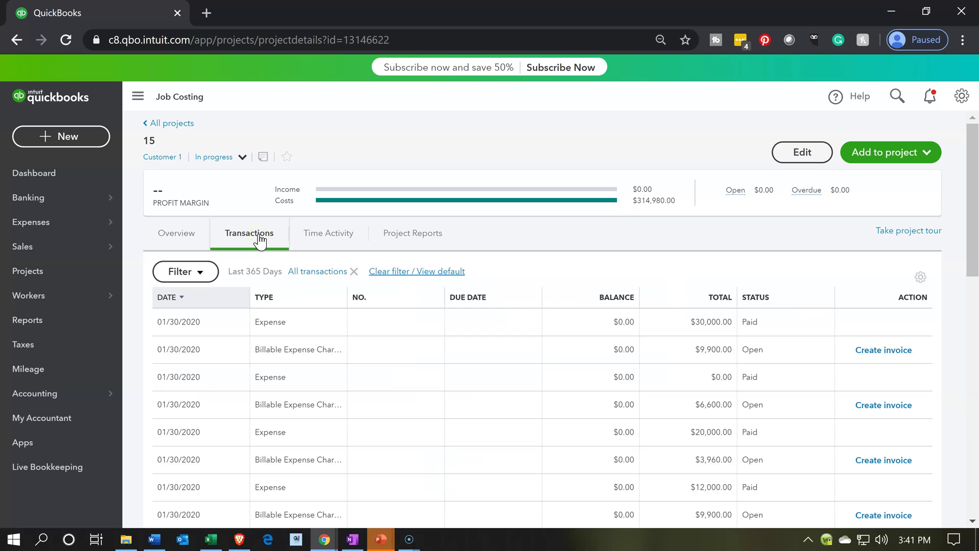
{"action": "left_click", "coordinate": [271, 329]}
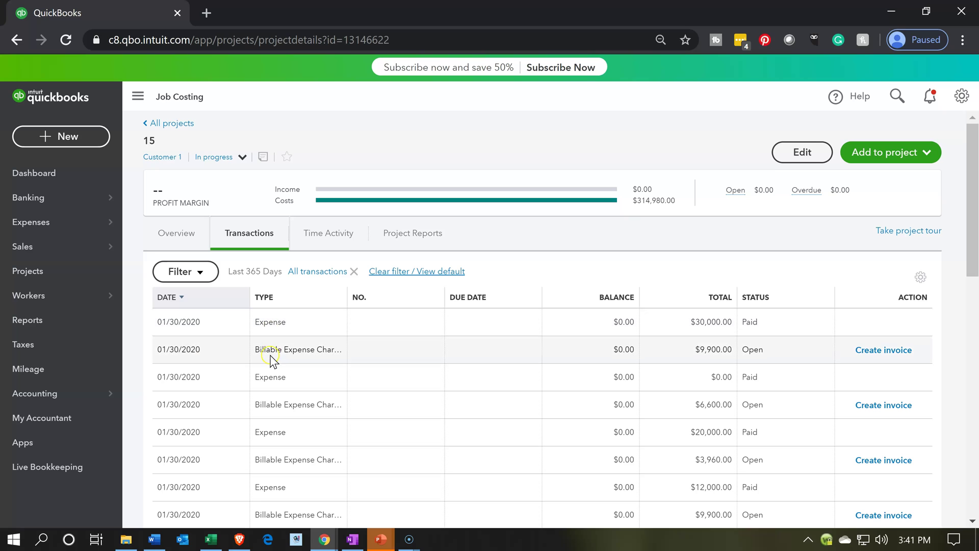
{"action": "left_click", "coordinate": [271, 377]}
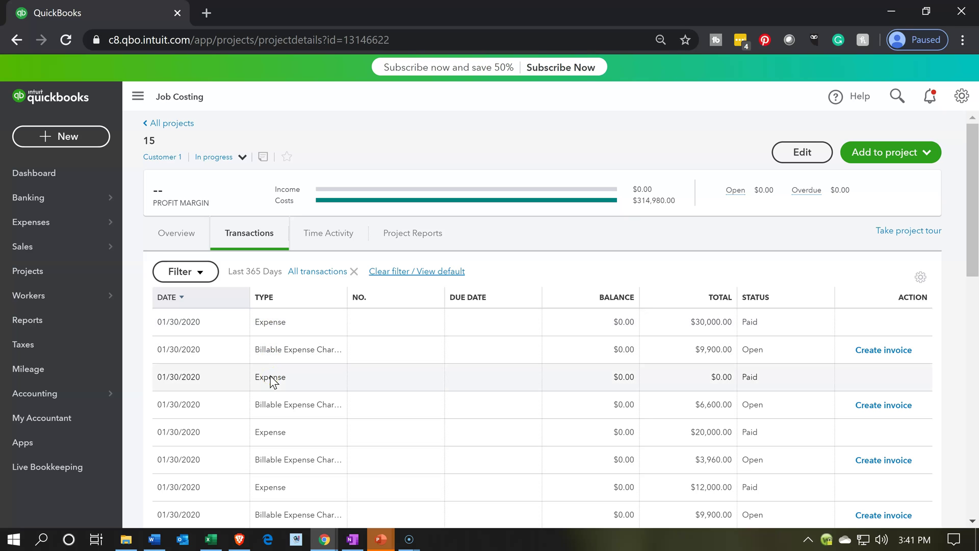
{"action": "left_click", "coordinate": [269, 323]}
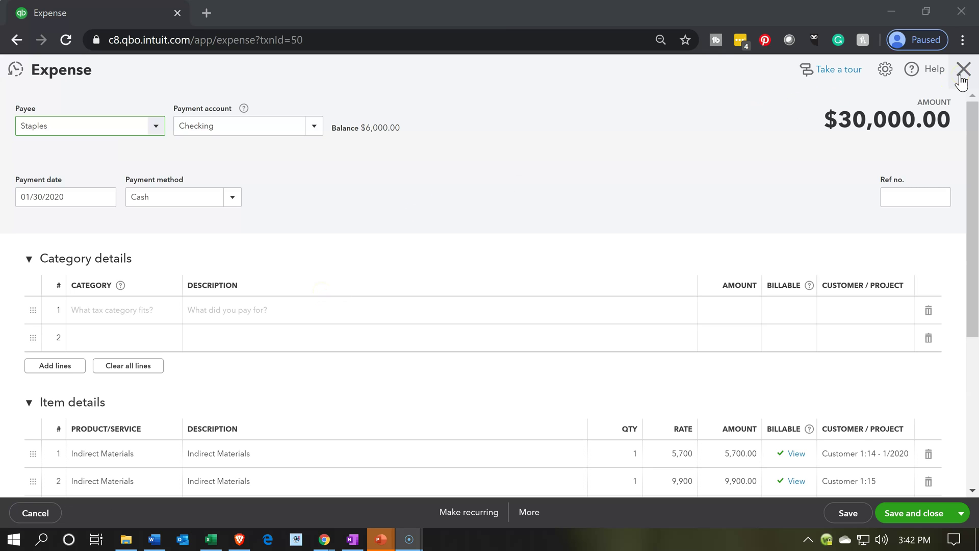
{"action": "scroll", "coordinate": [453, 355], "scroll_direction": "down", "scroll_amount": 3}
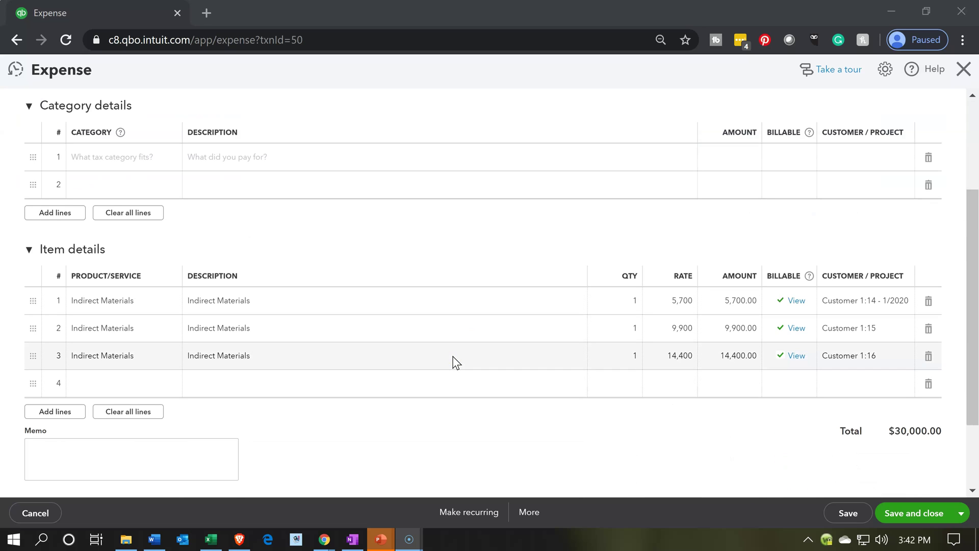
{"action": "left_click", "coordinate": [963, 77]}
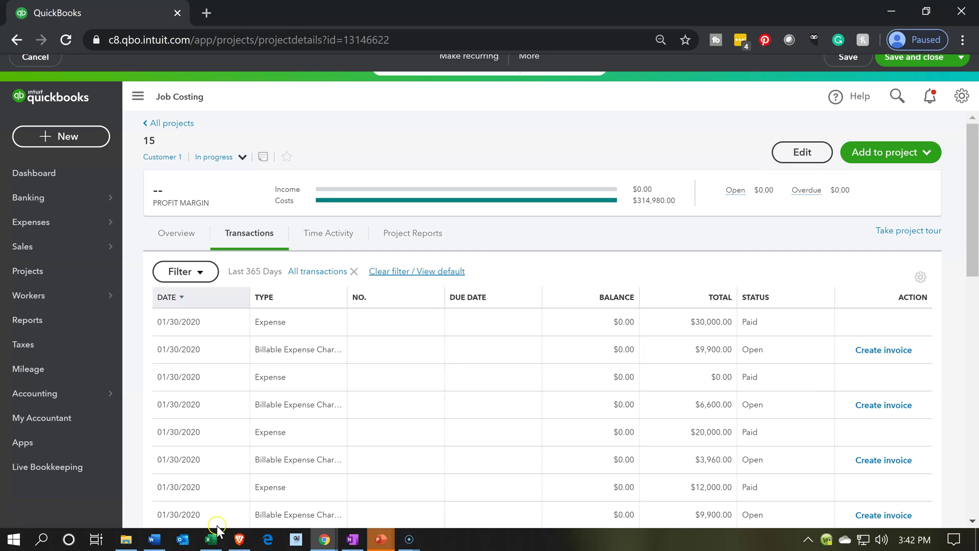
Switch to the Excel workbook and examine the 1/7 Cost of goods sold entry and the trial balance
{"action": "left_click", "coordinate": [210, 541]}
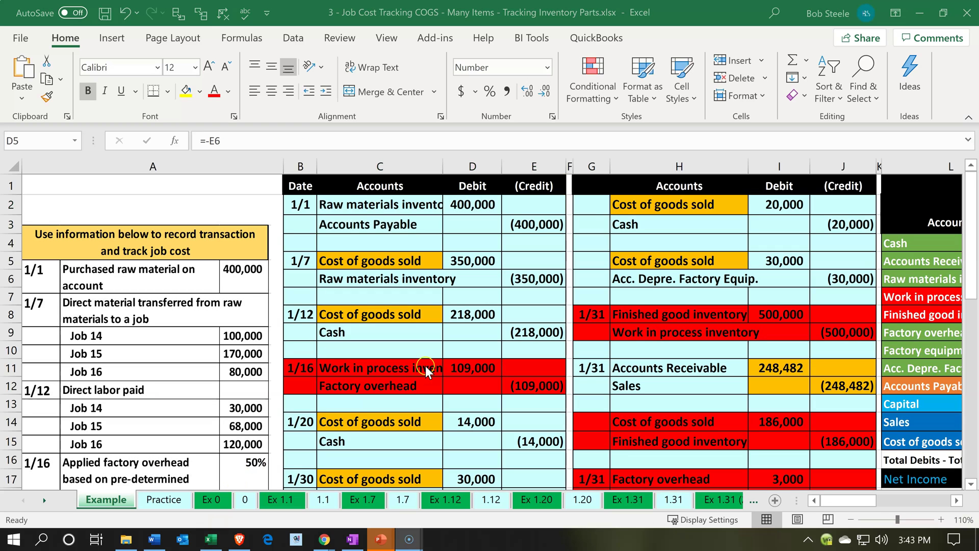
{"action": "left_click", "coordinate": [386, 262]}
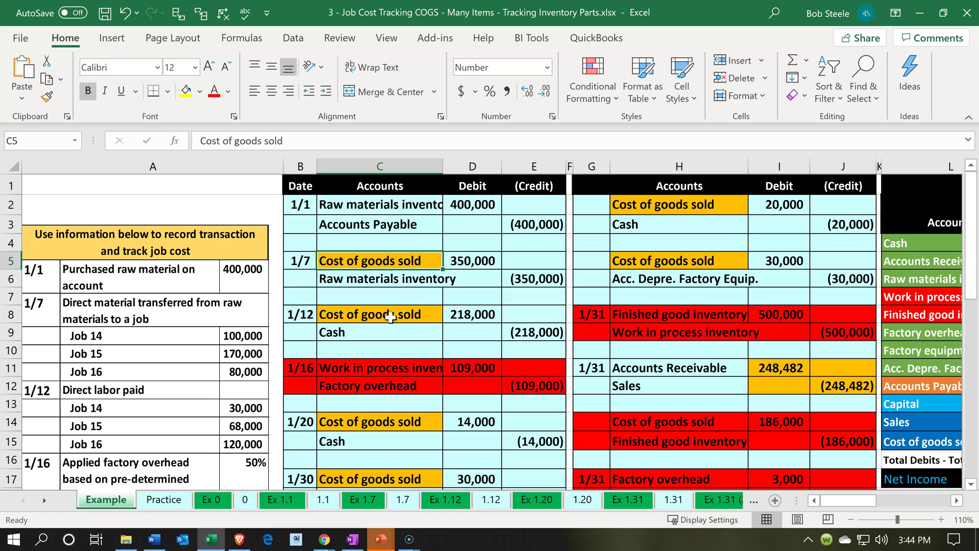
{"action": "key", "text": "Right"}
{"action": "key", "text": "Right"}
{"action": "key", "text": "Right"}
{"action": "key", "text": "Right"}
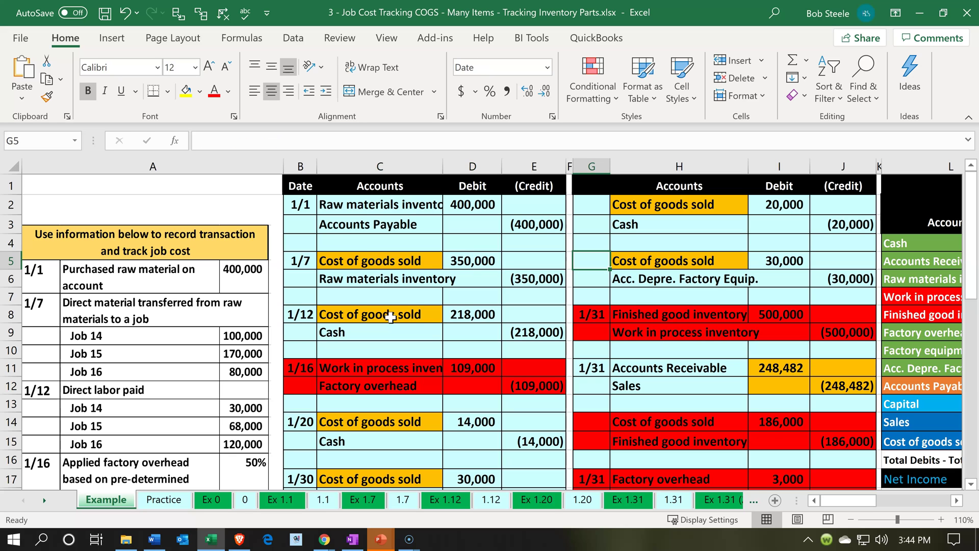
{"action": "key", "text": "Right"}
{"action": "key", "text": "Right"}
{"action": "key", "text": "Right"}
{"action": "key", "text": "Right"}
{"action": "key", "text": "Right"}
{"action": "key", "text": "Right"}
{"action": "key", "text": "Right"}
{"action": "key", "text": "Right"}
{"action": "key", "text": "Right"}
{"action": "key", "text": "Right"}
{"action": "key", "text": "Right"}
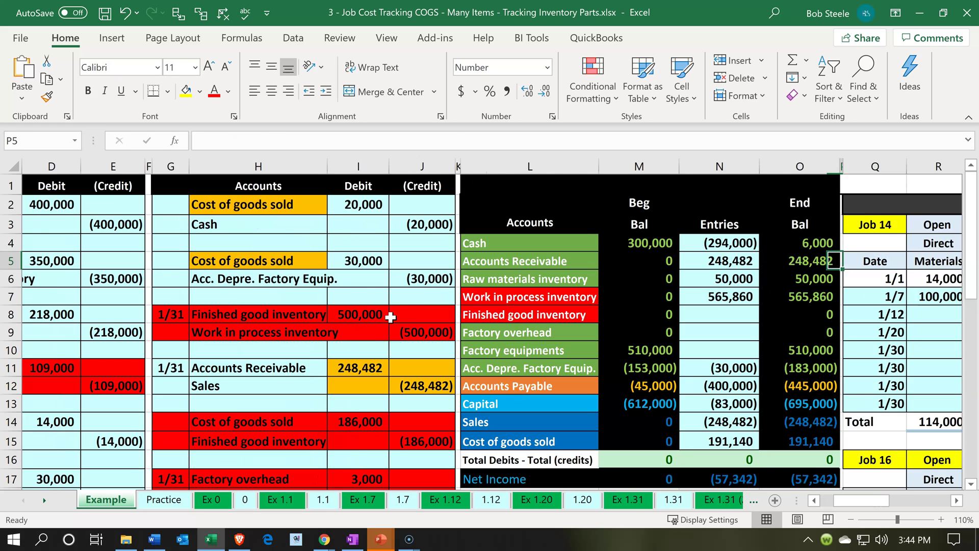
Examine the job cost records for Job 14 and Job 15 and the Accounts Receivable ending balance
{"action": "key", "text": "Right"}
{"action": "key", "text": "Right"}
{"action": "key", "text": "Right"}
{"action": "key", "text": "Right"}
{"action": "key", "text": "Right"}
{"action": "key", "text": "Right"}
{"action": "key", "text": "Right"}
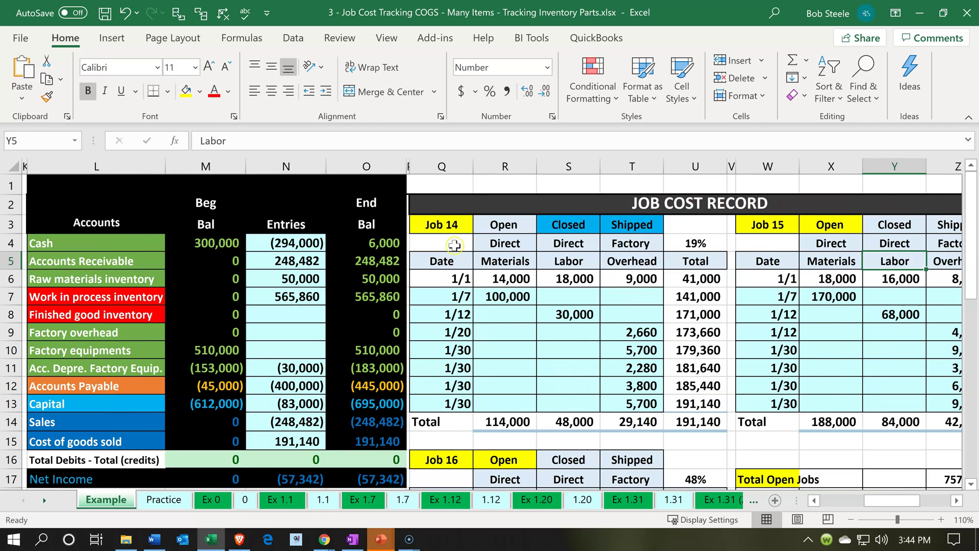
{"action": "left_click", "coordinate": [448, 219]}
{"action": "key", "text": "Right"}
{"action": "key", "text": "Right"}
{"action": "key", "text": "Right"}
{"action": "key", "text": "Right"}
{"action": "key", "text": "Right"}
{"action": "key", "text": "Right"}
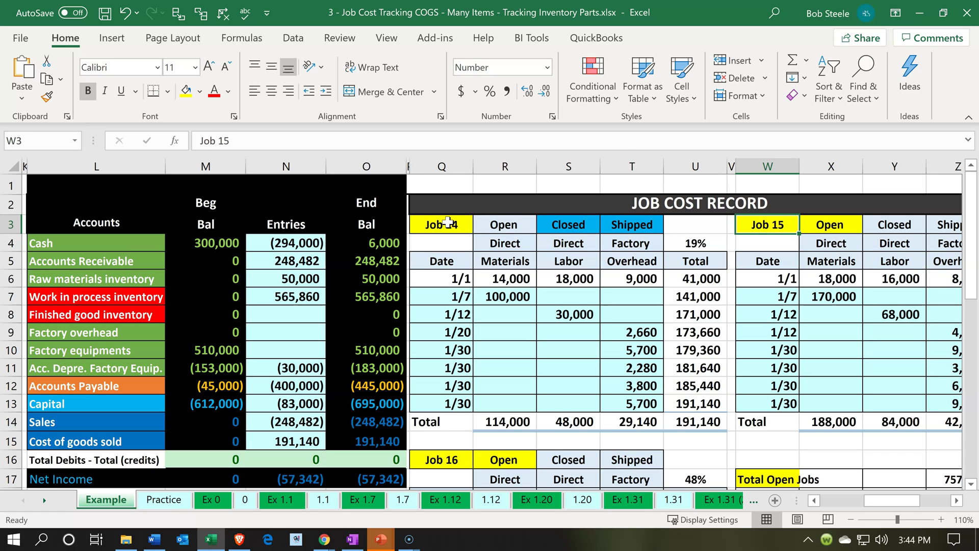
{"action": "left_click", "coordinate": [377, 260]}
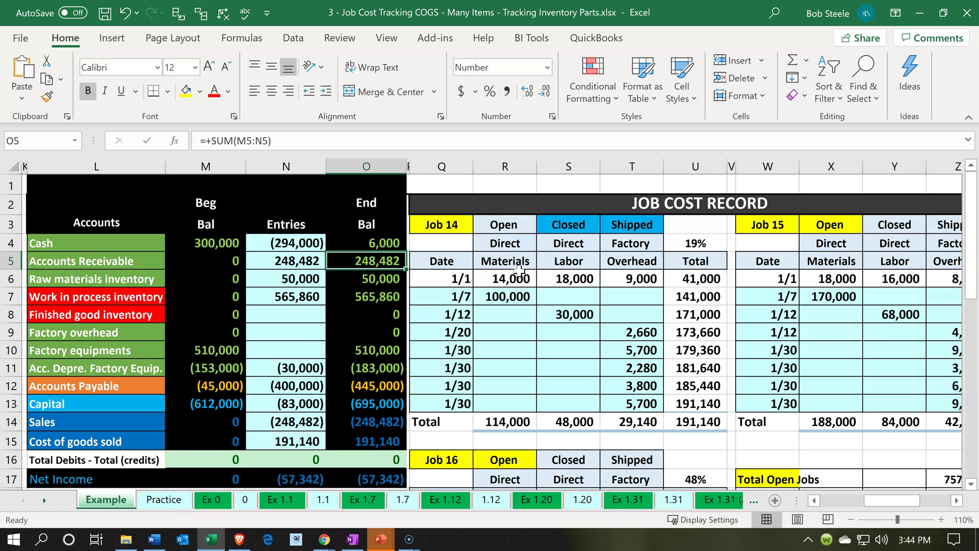
Examine the materials, labor and overhead columns of the Job 14 cost record
{"action": "key", "text": "Right"}
{"action": "key", "text": "Right"}
{"action": "key", "text": "Right"}
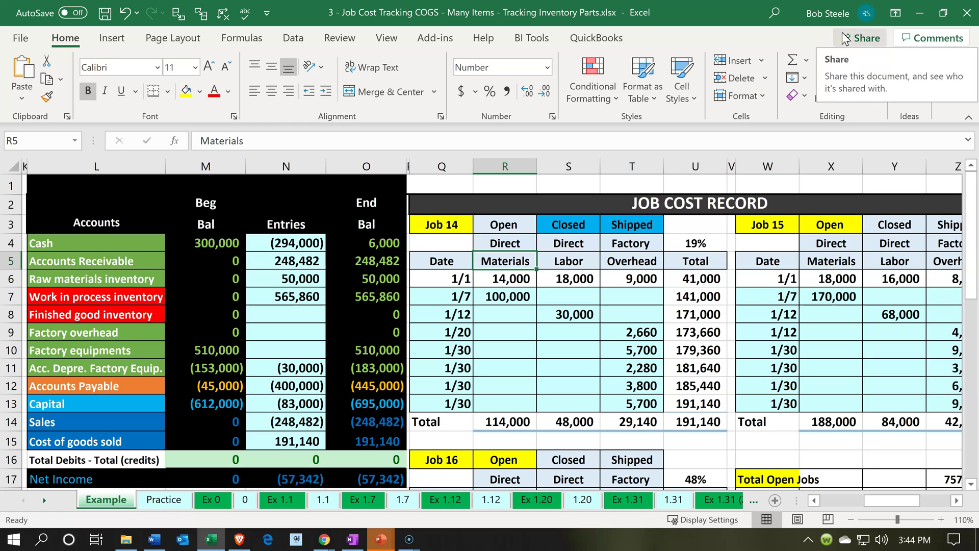
{"action": "left_click", "coordinate": [554, 352]}
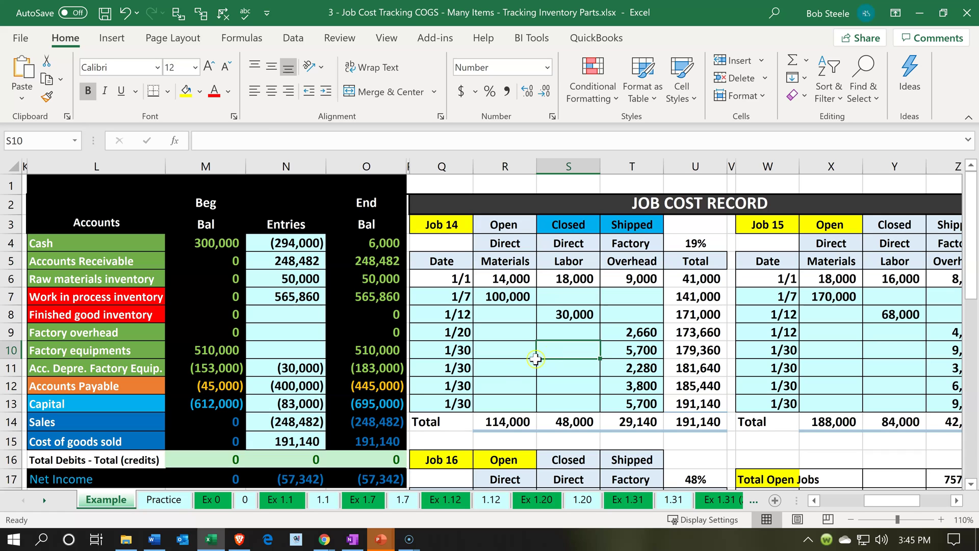
Switch to QuickBooks, return from project 15 to the list of all projects, and examine the costs of the in-progress projects
{"action": "left_click", "coordinate": [214, 538]}
{"action": "left_click", "coordinate": [309, 254]}
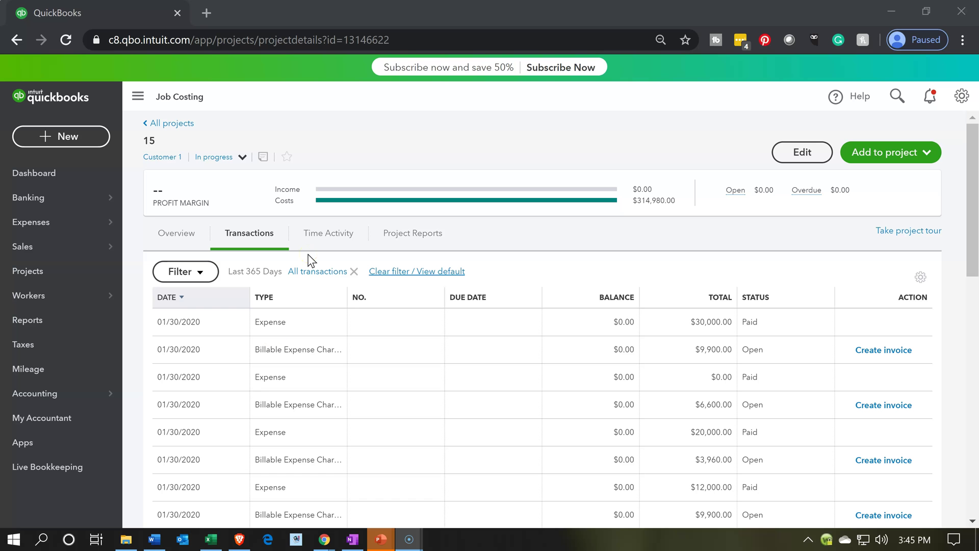
{"action": "left_click", "coordinate": [174, 125]}
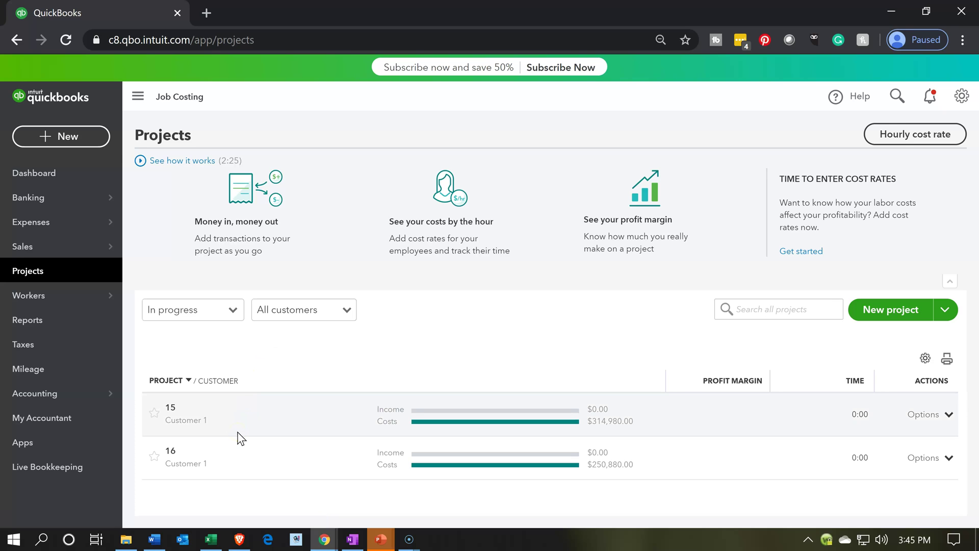
{"action": "left_click", "coordinate": [236, 461]}
{"action": "left_click", "coordinate": [334, 433]}
{"action": "left_click", "coordinate": [340, 397]}
Open the Balance Sheet report, hide the navigation sidebar, enlarge the page and examine the asset accounts
{"action": "left_click", "coordinate": [59, 322]}
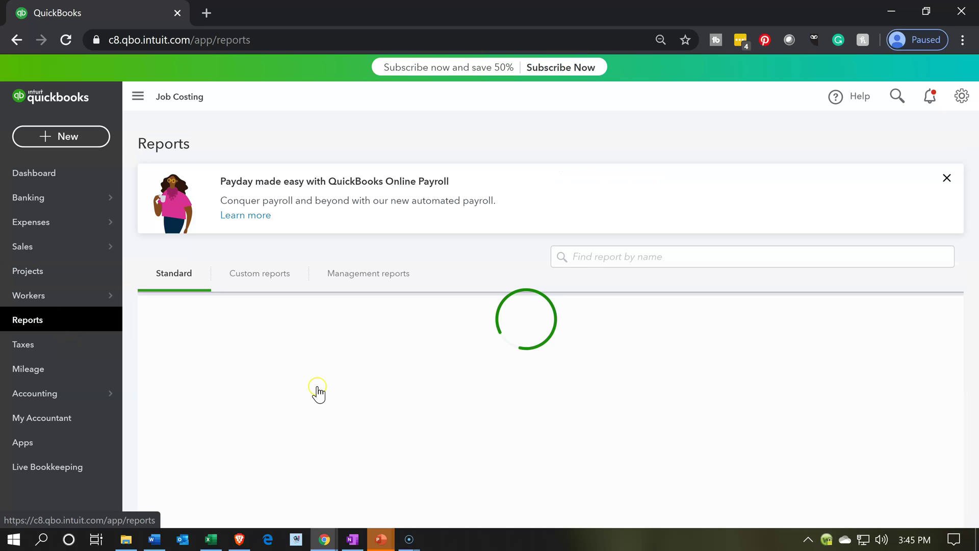
{"action": "left_click", "coordinate": [224, 378]}
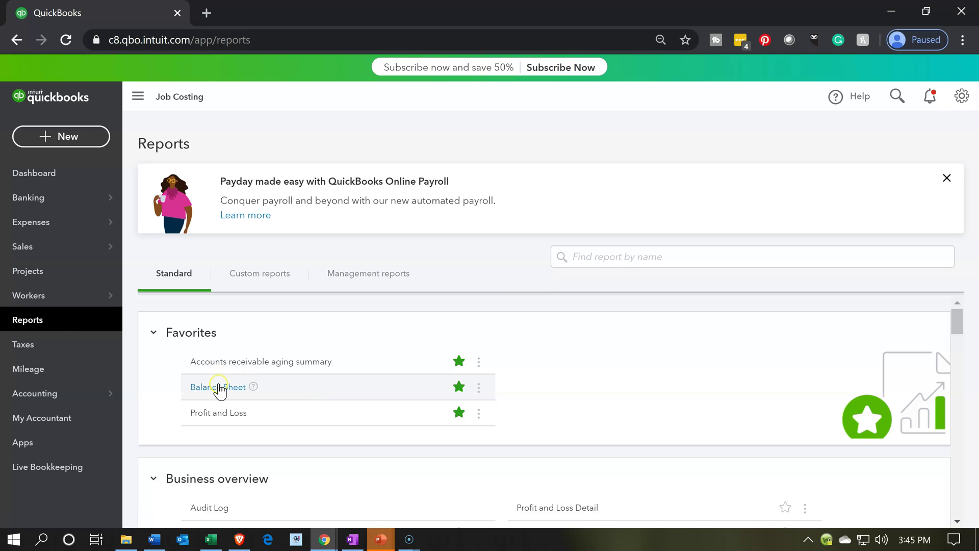
{"action": "left_click", "coordinate": [219, 389]}
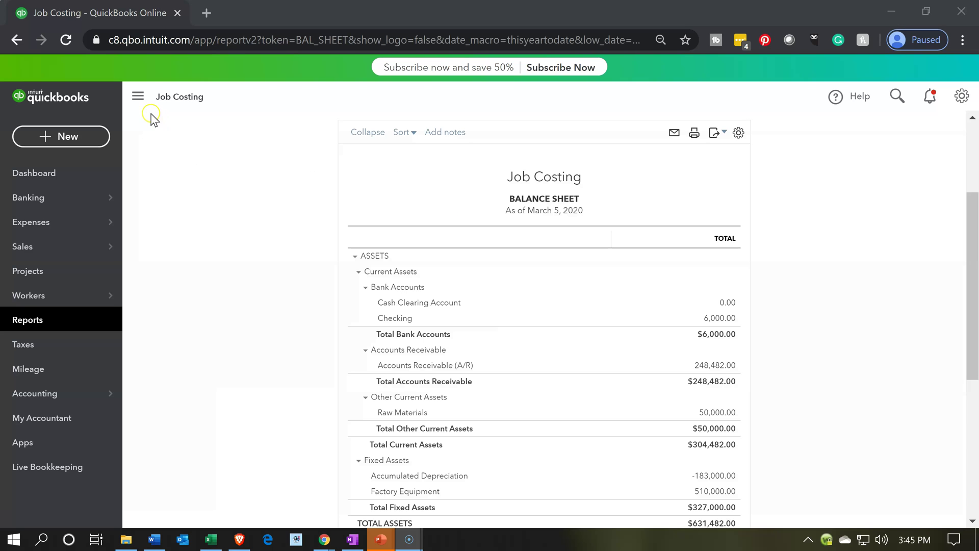
{"action": "left_click", "coordinate": [137, 97]}
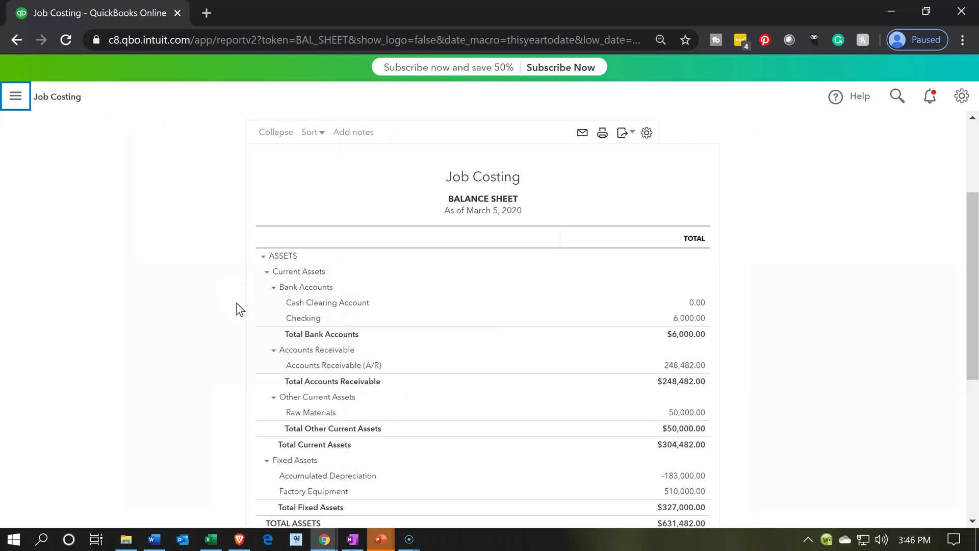
{"action": "key", "text": "ctrl+plus"}
{"action": "key", "text": "ctrl+plus"}
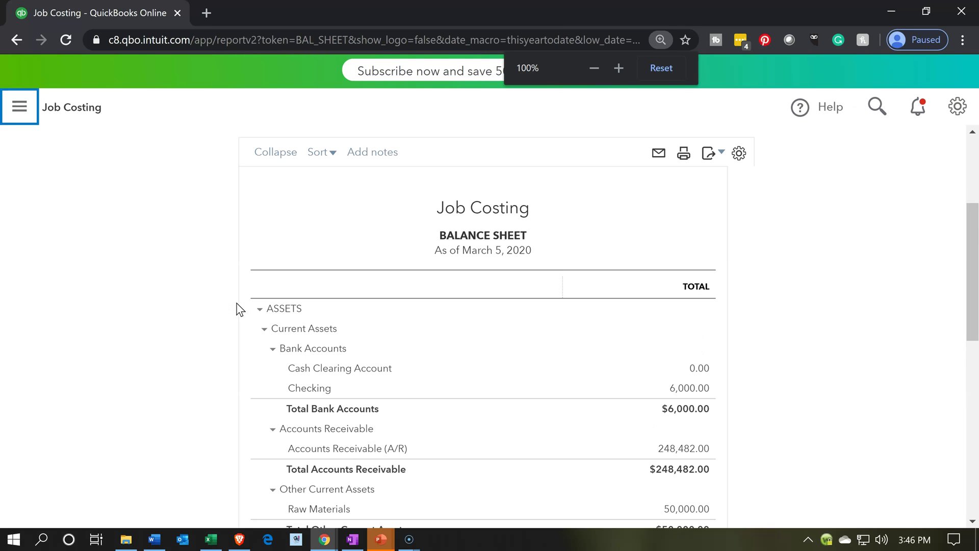
{"action": "key", "text": "ctrl+plus"}
{"action": "key", "text": "ctrl+plus"}
{"action": "scroll", "coordinate": [220, 316], "scroll_direction": "down", "scroll_amount": 5}
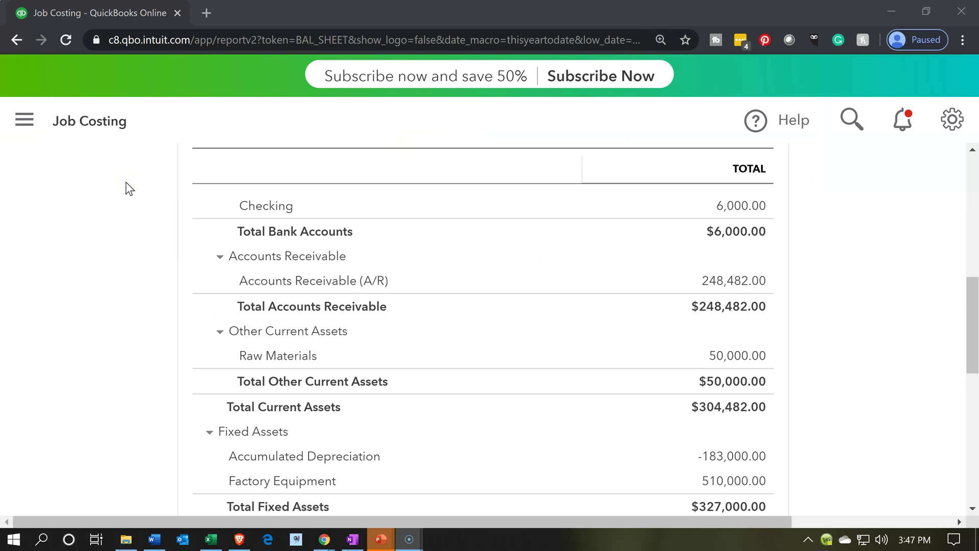
Duplicate the browser page showing the Balance Sheet and return to the original page
{"action": "right_click", "coordinate": [82, 10]}
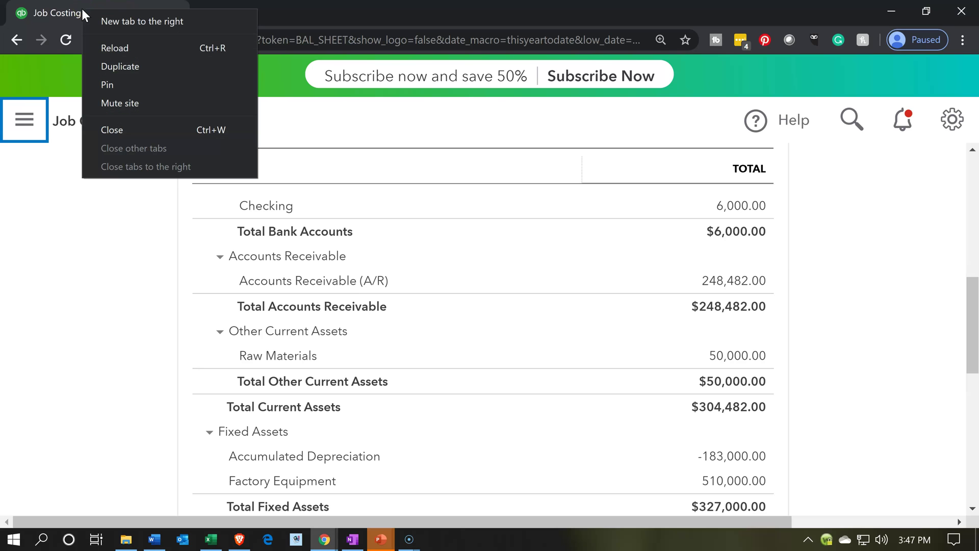
{"action": "left_click", "coordinate": [102, 66]}
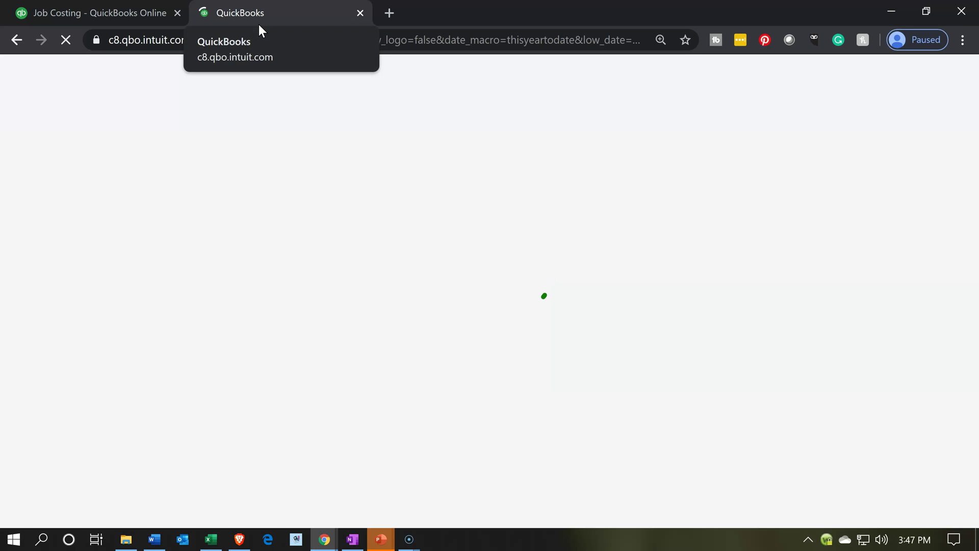
{"action": "left_click", "coordinate": [123, 10]}
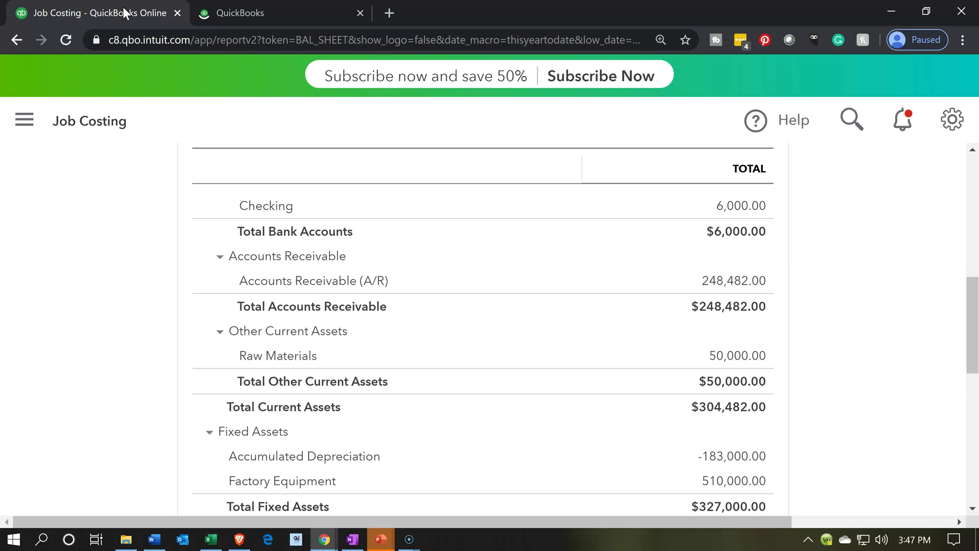
Open the Profit and Loss report from the standard reports and hide the navigation sidebar
{"action": "left_click", "coordinate": [18, 137]}
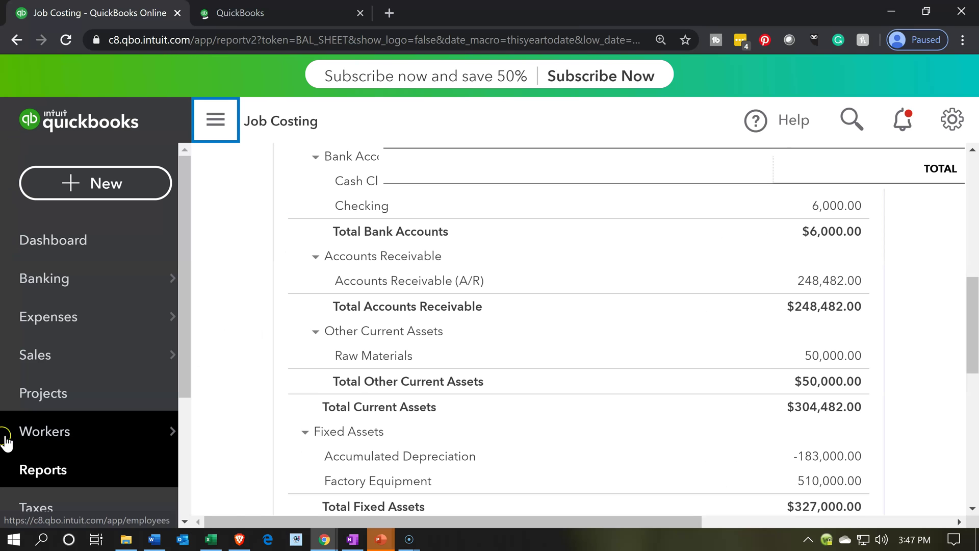
{"action": "left_click", "coordinate": [44, 468]}
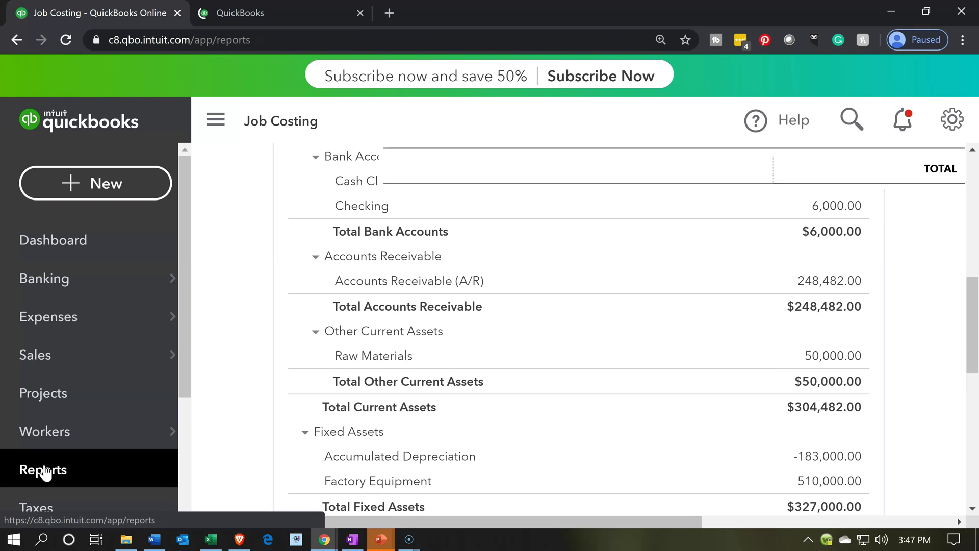
{"action": "left_click", "coordinate": [389, 413]}
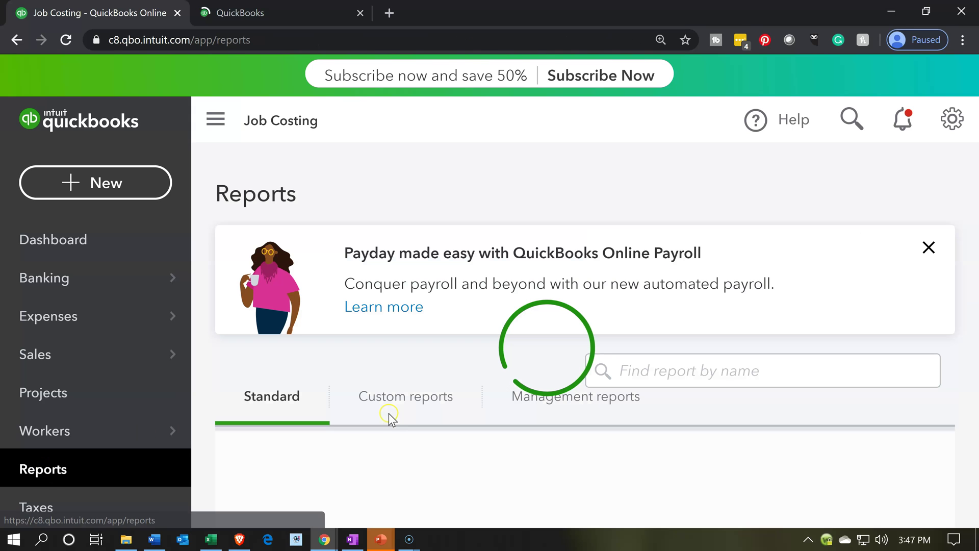
{"action": "left_click", "coordinate": [226, 469]}
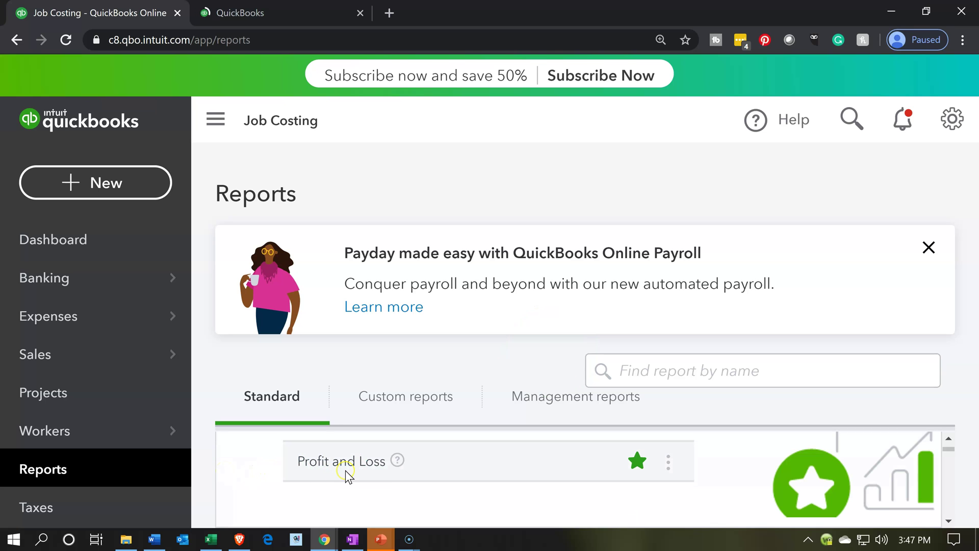
{"action": "left_click", "coordinate": [359, 460]}
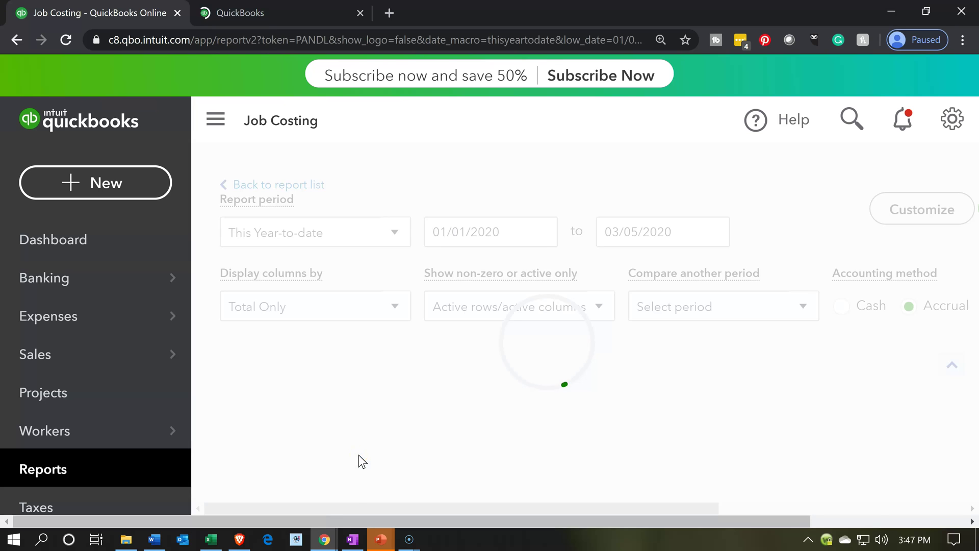
{"action": "left_click", "coordinate": [272, 165]}
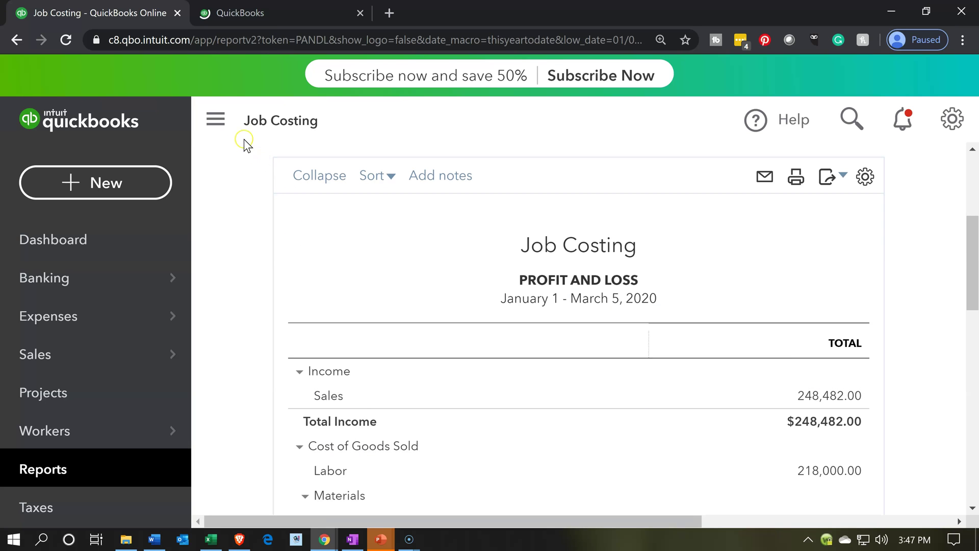
{"action": "left_click", "coordinate": [224, 123]}
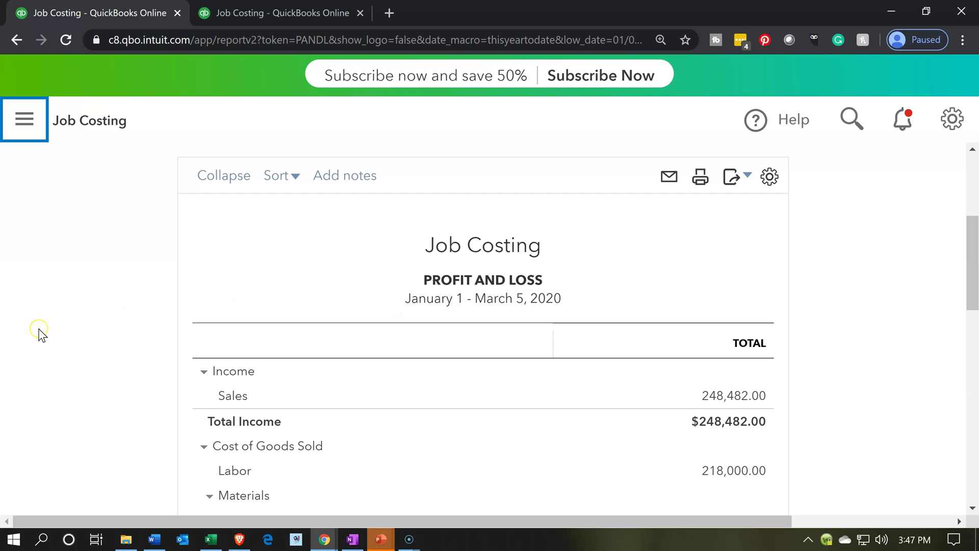
Review the Profit and Loss accounts, set the report to display columns by Customers and rerun it
{"action": "scroll", "coordinate": [51, 329], "scroll_direction": "down", "scroll_amount": 2}
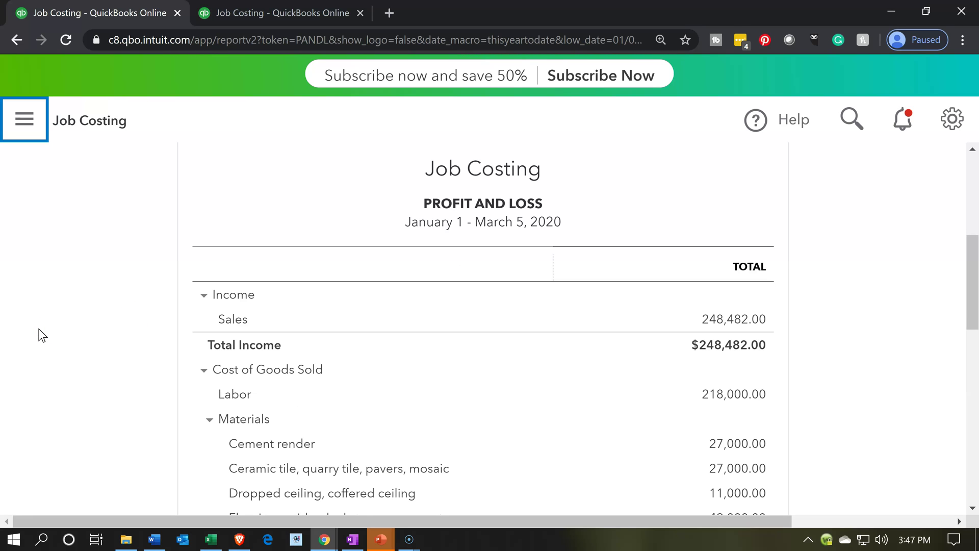
{"action": "scroll", "coordinate": [42, 335], "scroll_direction": "down", "scroll_amount": 7}
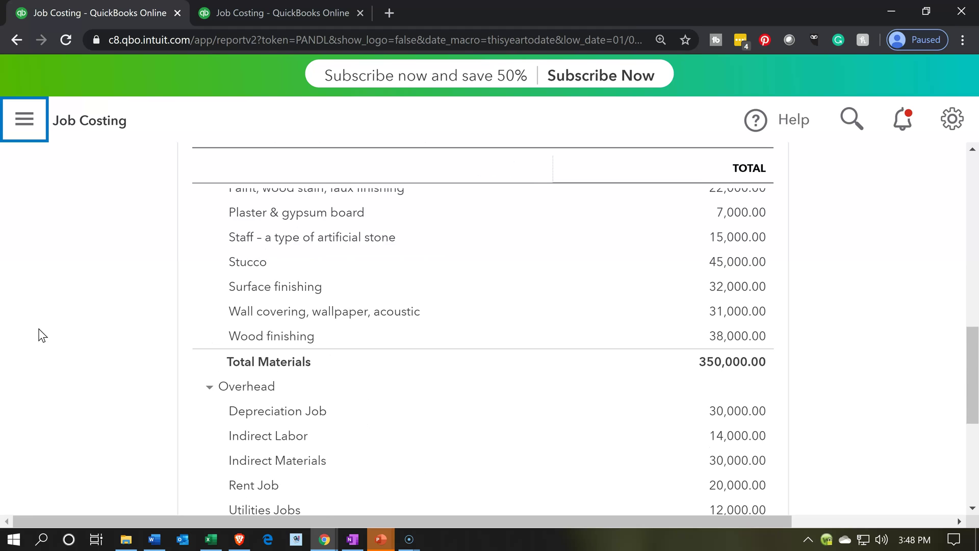
{"action": "scroll", "coordinate": [42, 335], "scroll_direction": "down", "scroll_amount": 1}
{"action": "scroll", "coordinate": [42, 335], "scroll_direction": "up", "scroll_amount": 12}
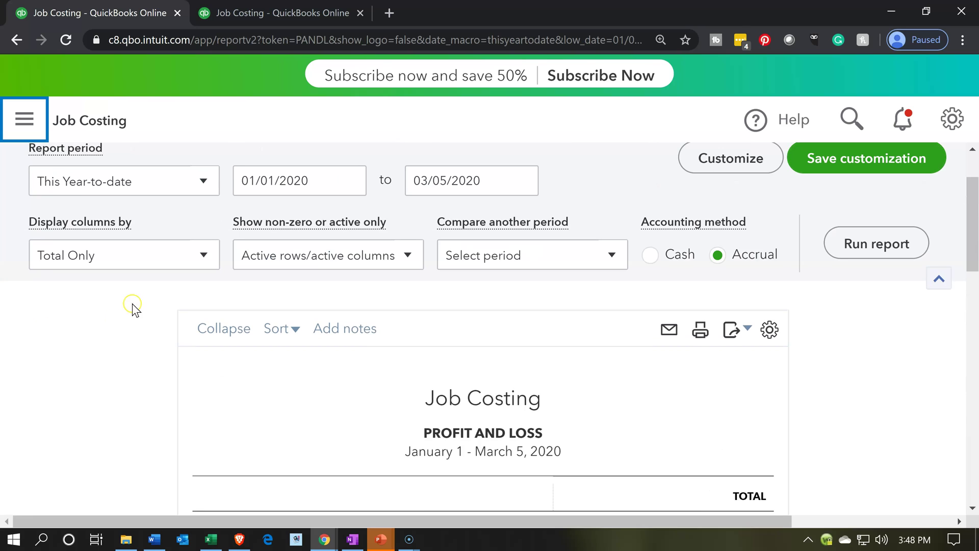
{"action": "left_click", "coordinate": [210, 255]}
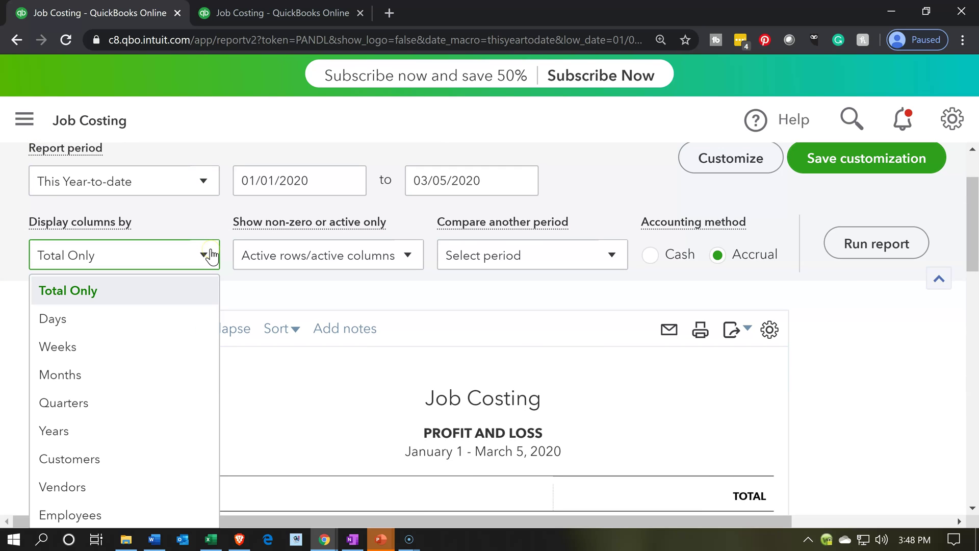
{"action": "left_click", "coordinate": [101, 469]}
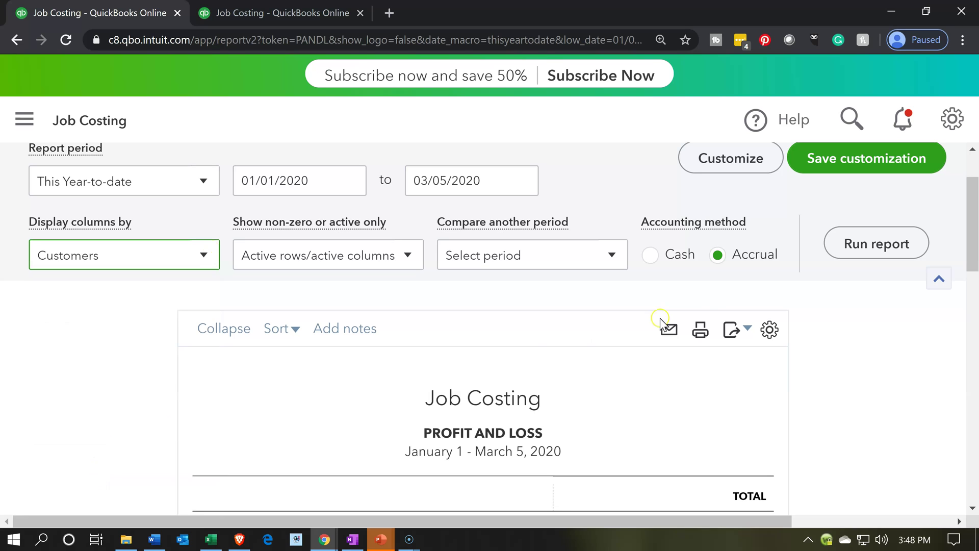
{"action": "left_click", "coordinate": [855, 247]}
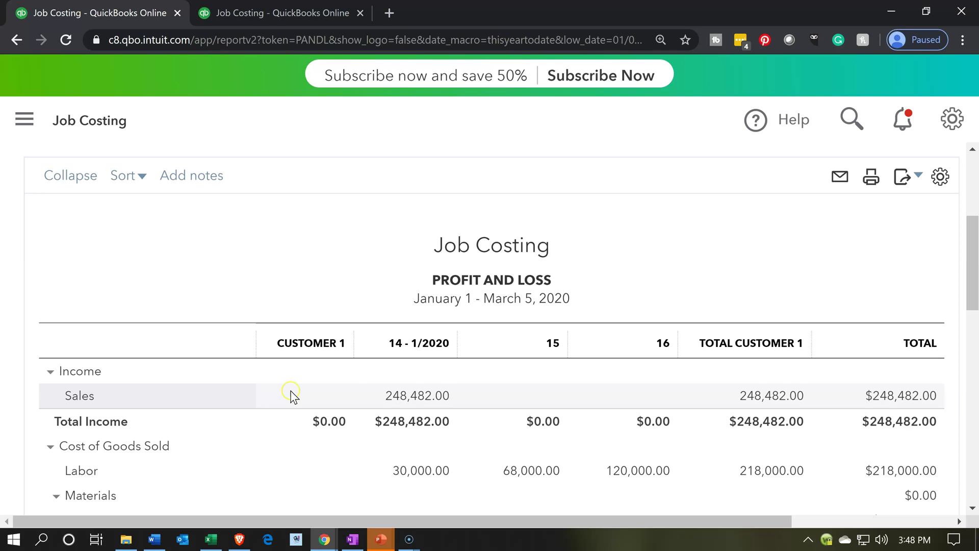
Examine sales and total Cost of Goods Sold by job, and collapse the Materials and Overhead groups to their totals
{"action": "left_click", "coordinate": [389, 368]}
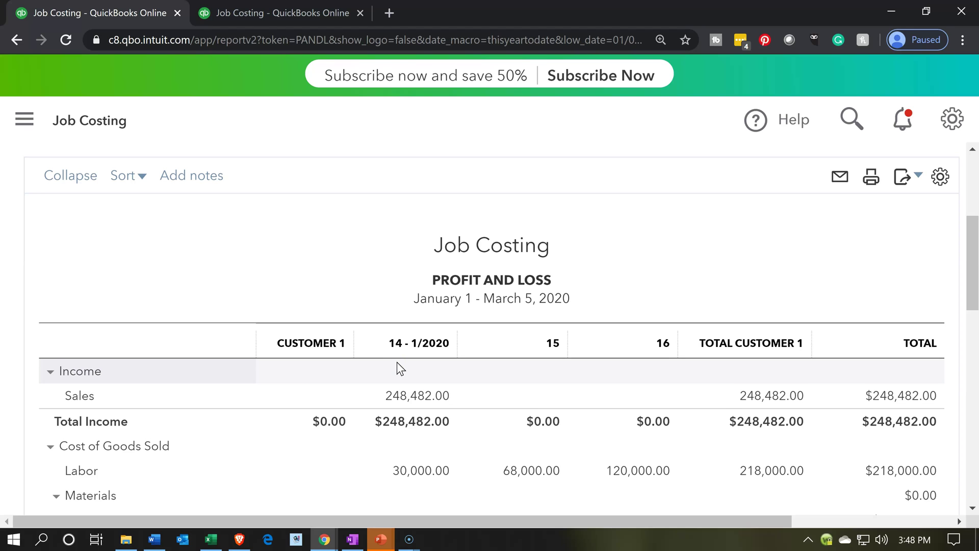
{"action": "left_click", "coordinate": [24, 440]}
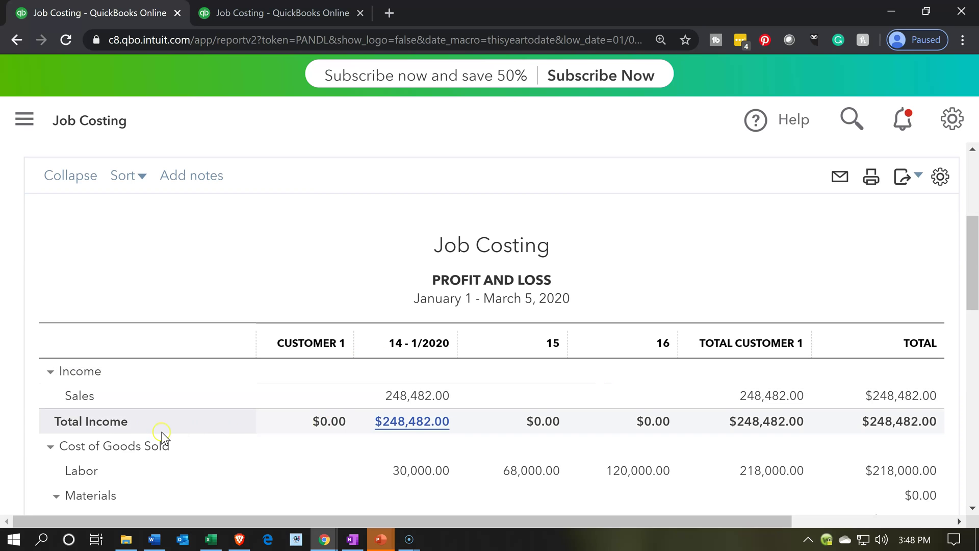
{"action": "scroll", "coordinate": [19, 415], "scroll_direction": "down", "scroll_amount": 3}
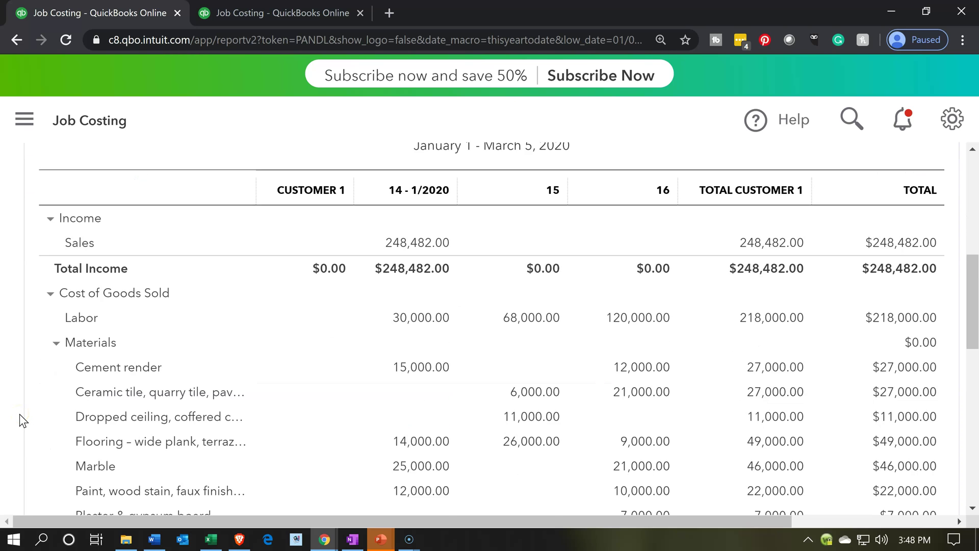
{"action": "left_click", "coordinate": [50, 293]}
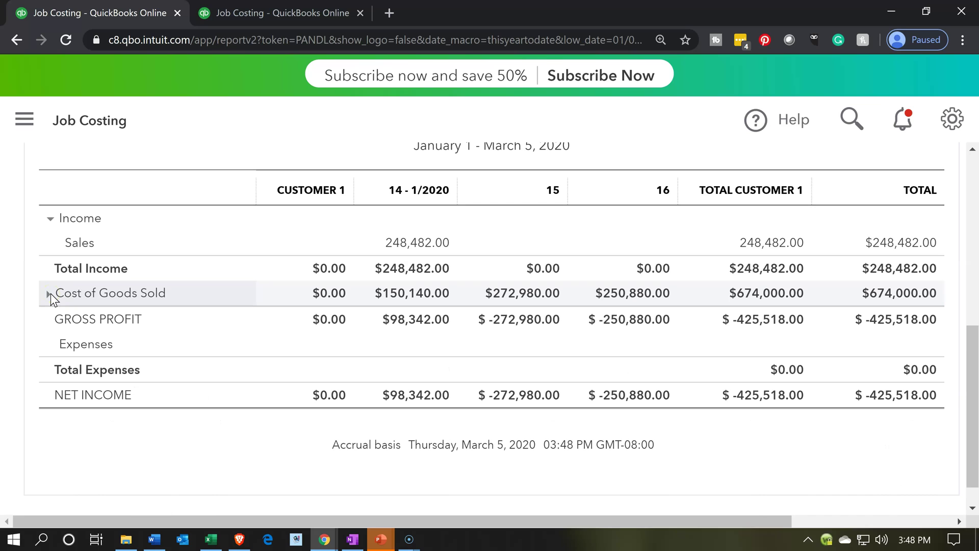
{"action": "left_click", "coordinate": [50, 293]}
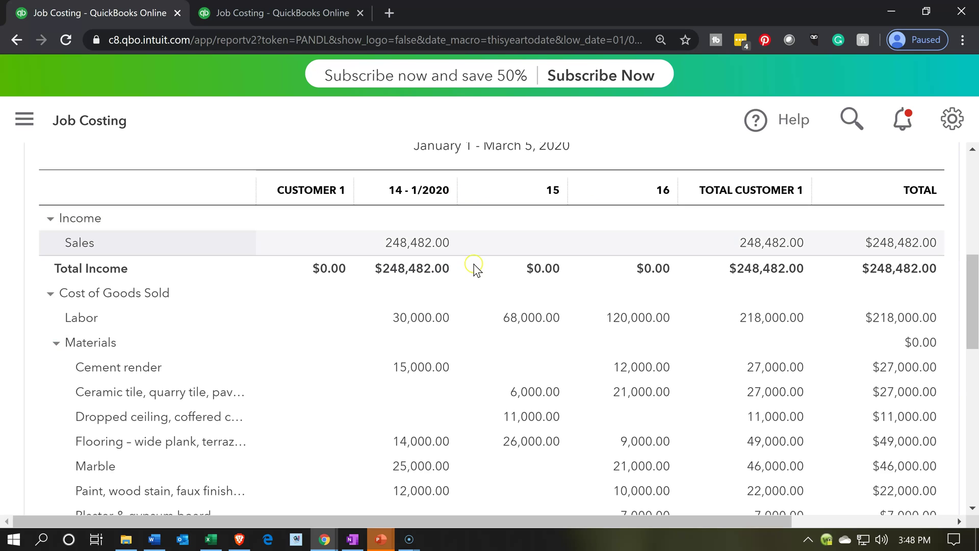
{"action": "left_click", "coordinate": [57, 343]}
{"action": "left_click", "coordinate": [56, 368]}
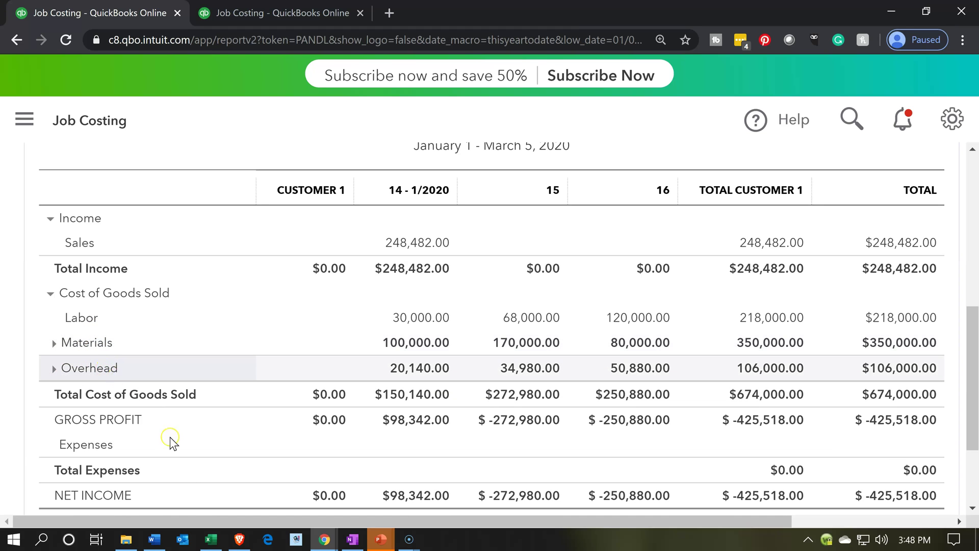
Switch to the Excel workbook and examine the Direct Materials column of the Job 14 cost record
{"action": "left_click", "coordinate": [211, 540]}
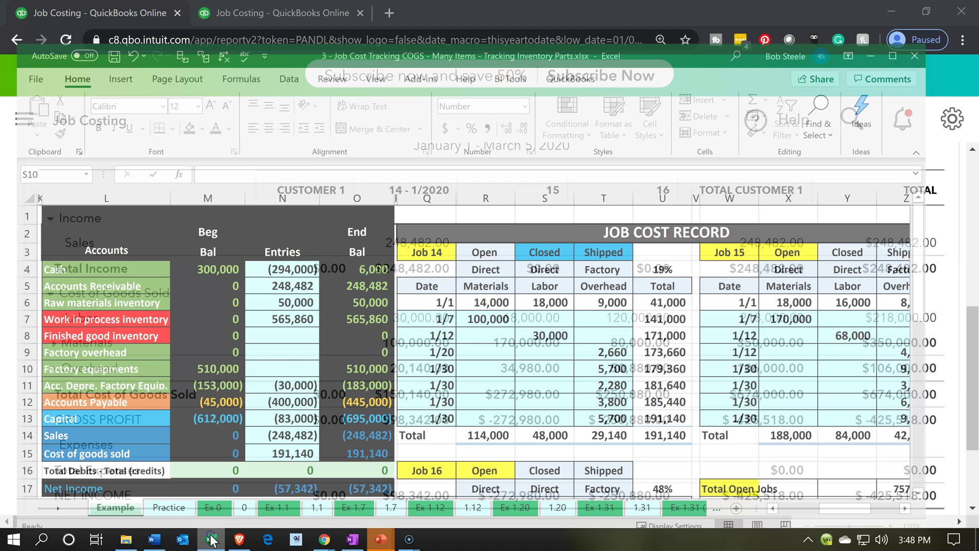
{"action": "left_click", "coordinate": [534, 267]}
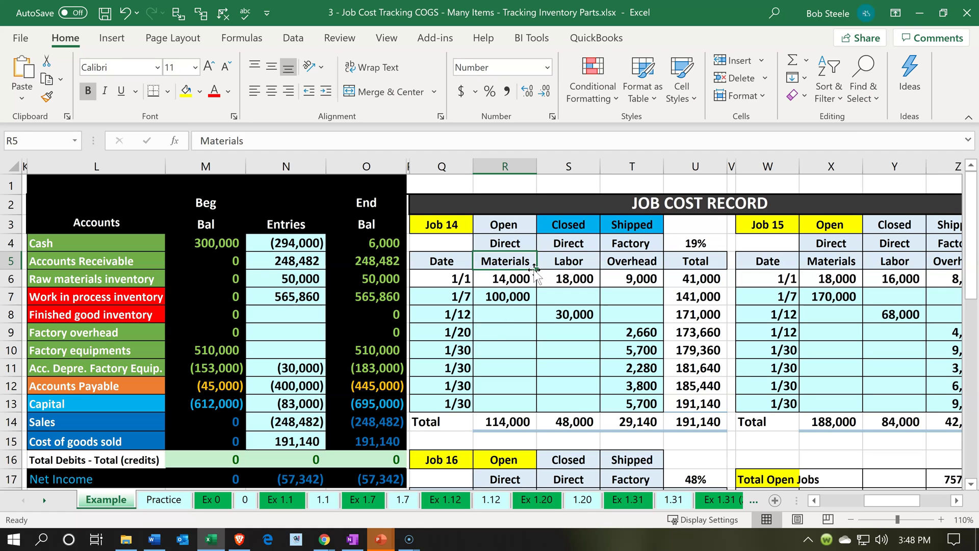
{"action": "key", "text": "Up"}
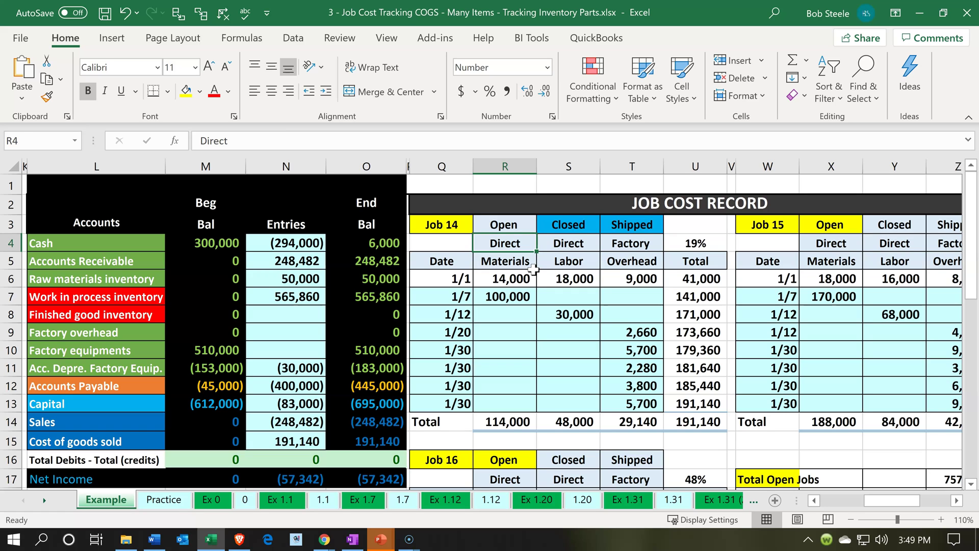
Examine the Direct Labor and Factory Overhead columns of the Job 14 cost record, and return to the QuickBooks Profit and Loss report
{"action": "key", "text": "Right"}
{"action": "key", "text": "Right"}
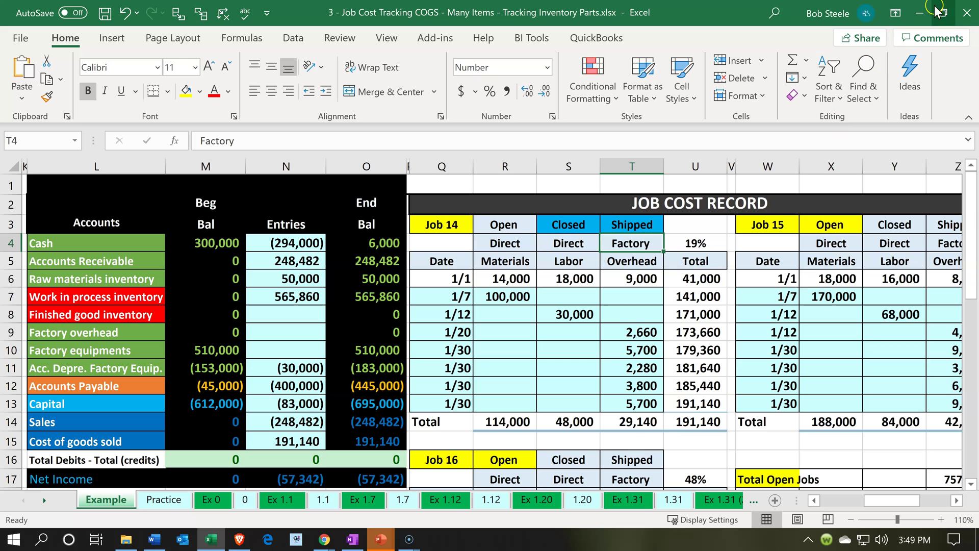
{"action": "left_click", "coordinate": [919, 12]}
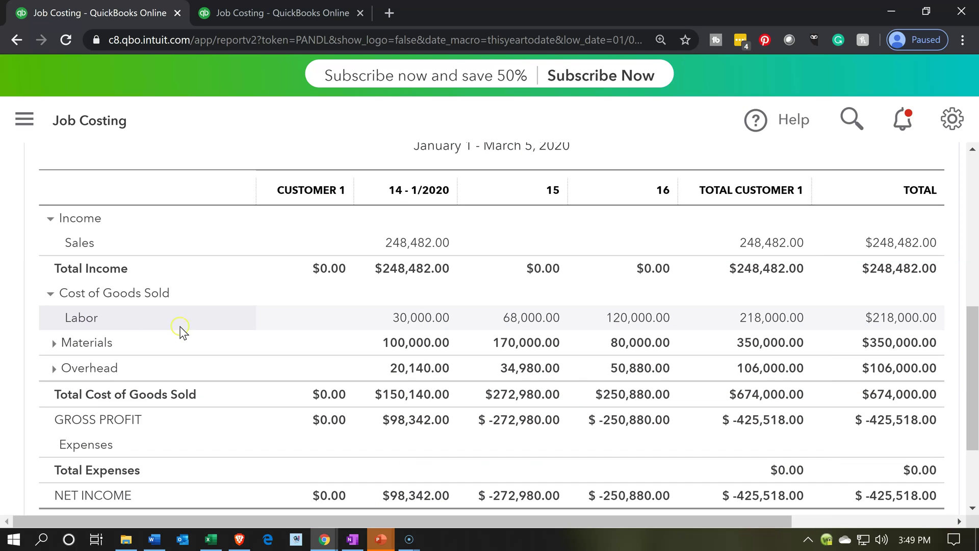
Expand the Materials and Overhead groups under Cost of Goods Sold and examine their accounts by job
{"action": "left_click", "coordinate": [52, 343]}
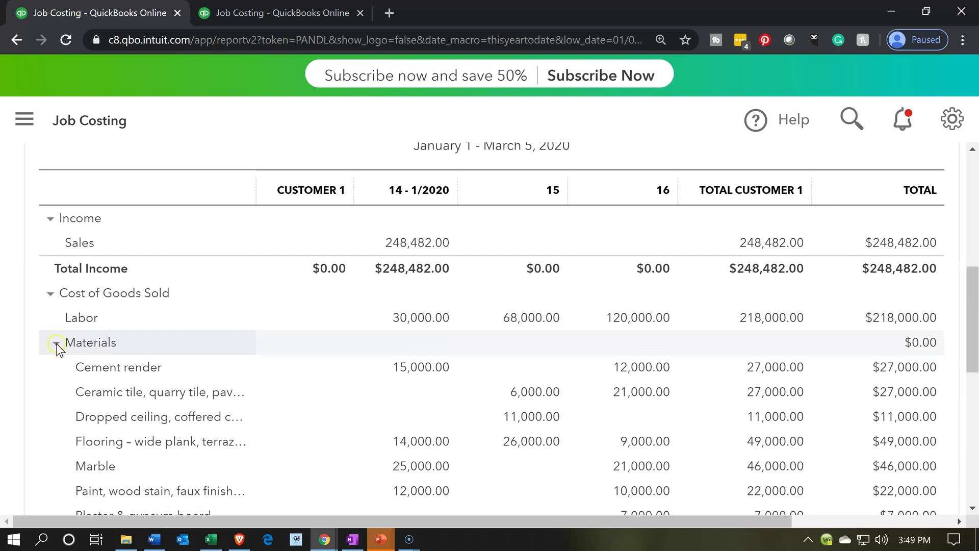
{"action": "scroll", "coordinate": [97, 395], "scroll_direction": "down", "scroll_amount": 1}
{"action": "scroll", "coordinate": [97, 396], "scroll_direction": "down", "scroll_amount": 2}
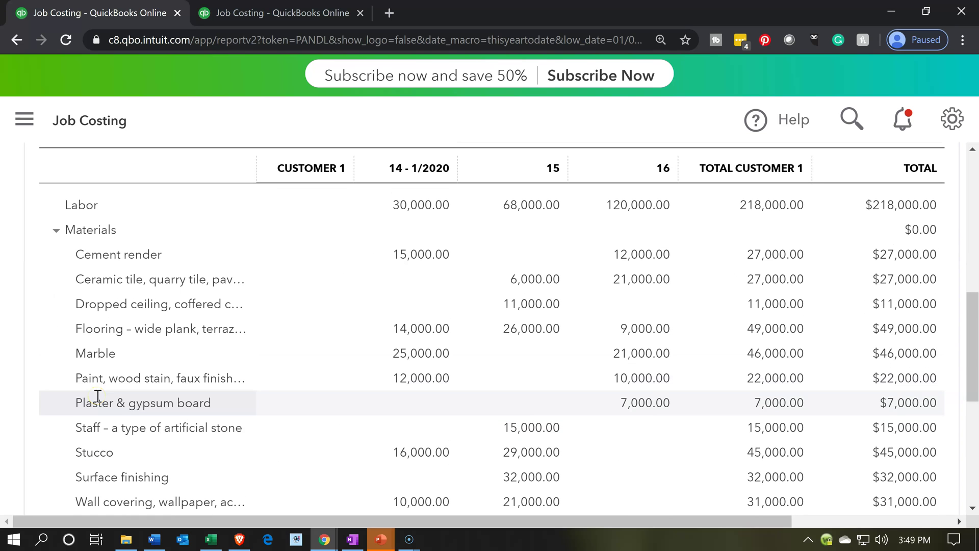
{"action": "scroll", "coordinate": [98, 395], "scroll_direction": "down", "scroll_amount": 3}
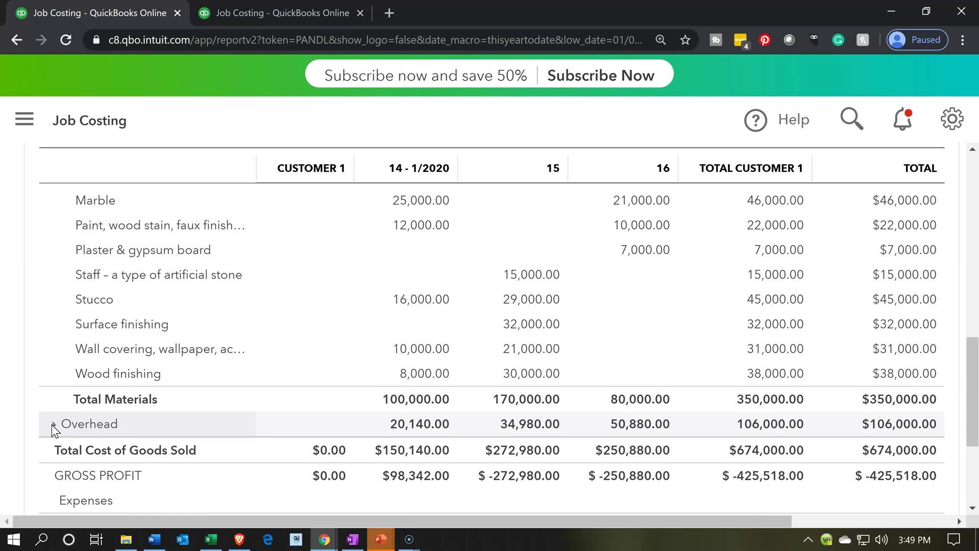
{"action": "left_click", "coordinate": [53, 424]}
{"action": "scroll", "coordinate": [51, 424], "scroll_direction": "down", "scroll_amount": 5}
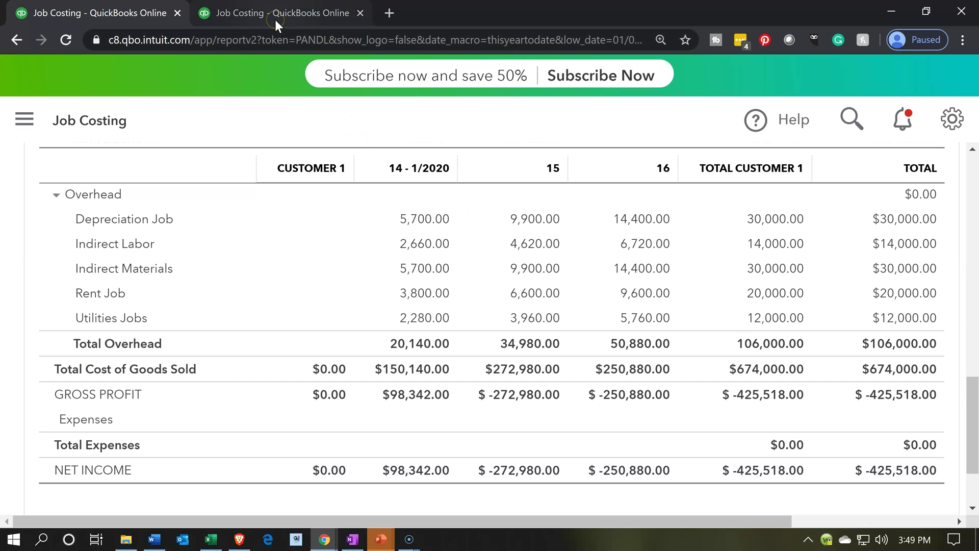
Review the liabilities and equity on the Balance Sheet with the navigation sidebar hidden, and return to the Profit and Loss report
{"action": "left_click", "coordinate": [258, 17]}
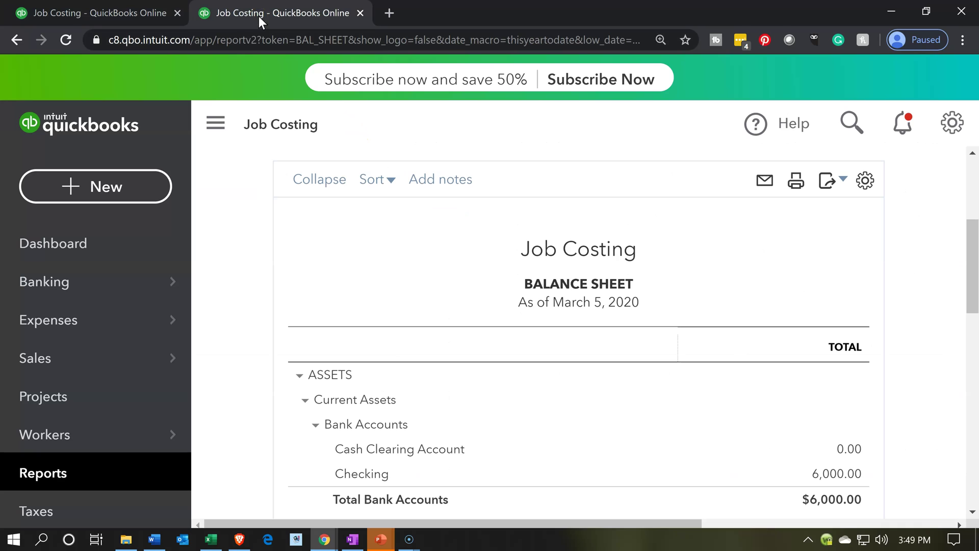
{"action": "scroll", "coordinate": [306, 276], "scroll_direction": "down", "scroll_amount": 10}
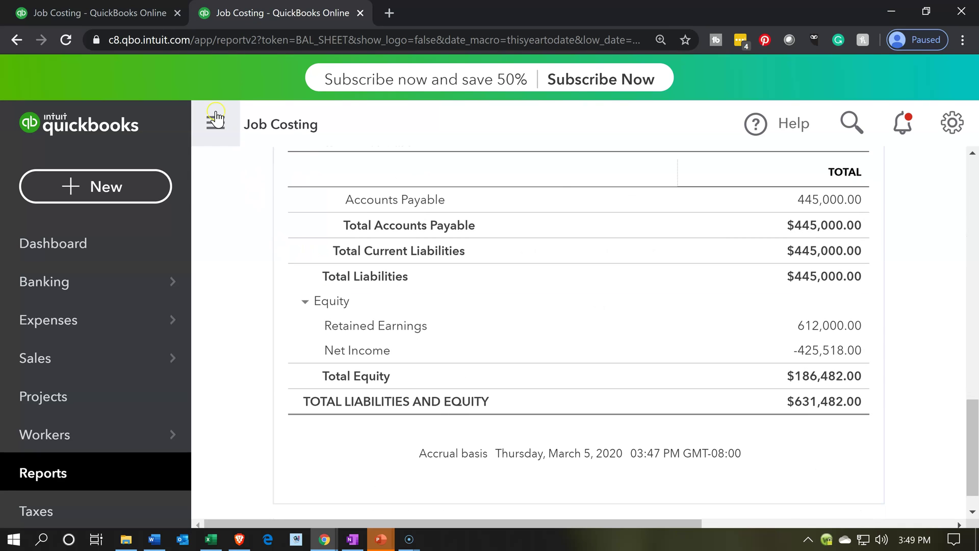
{"action": "left_click", "coordinate": [215, 123]}
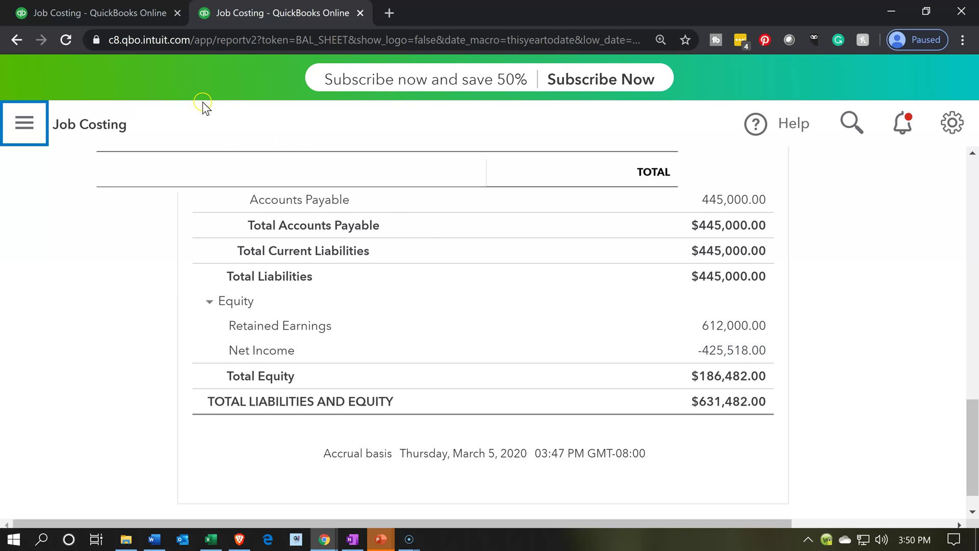
{"action": "left_click", "coordinate": [137, 15]}
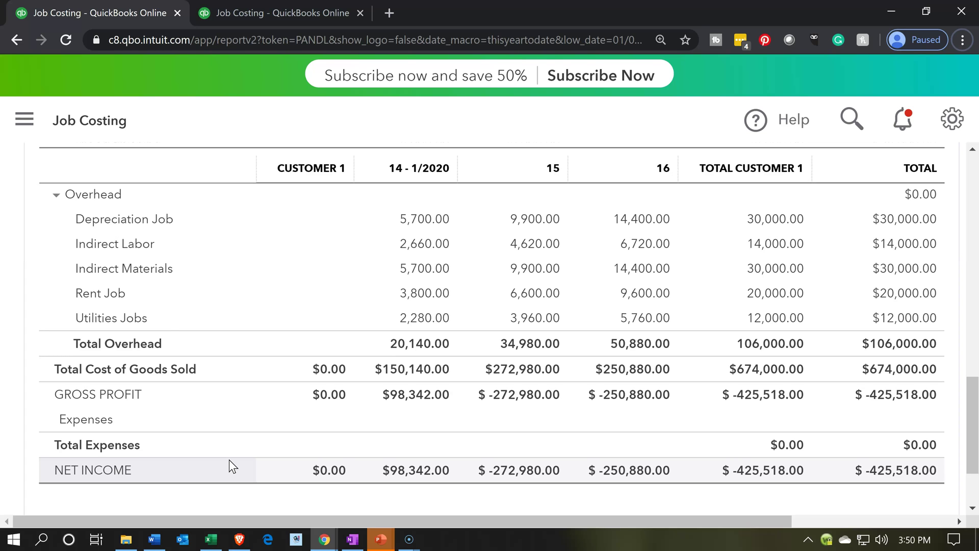
{"action": "scroll", "coordinate": [164, 322], "scroll_direction": "up", "scroll_amount": 10}
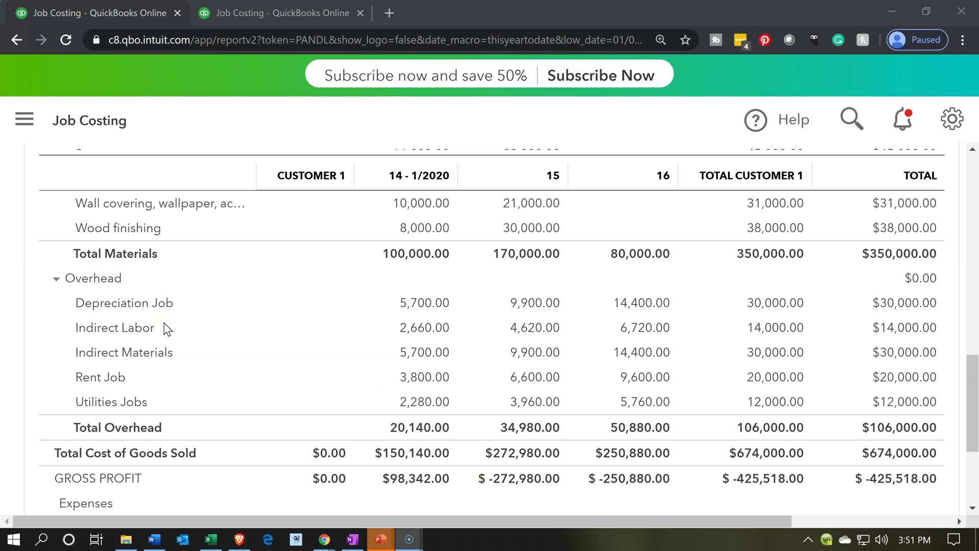
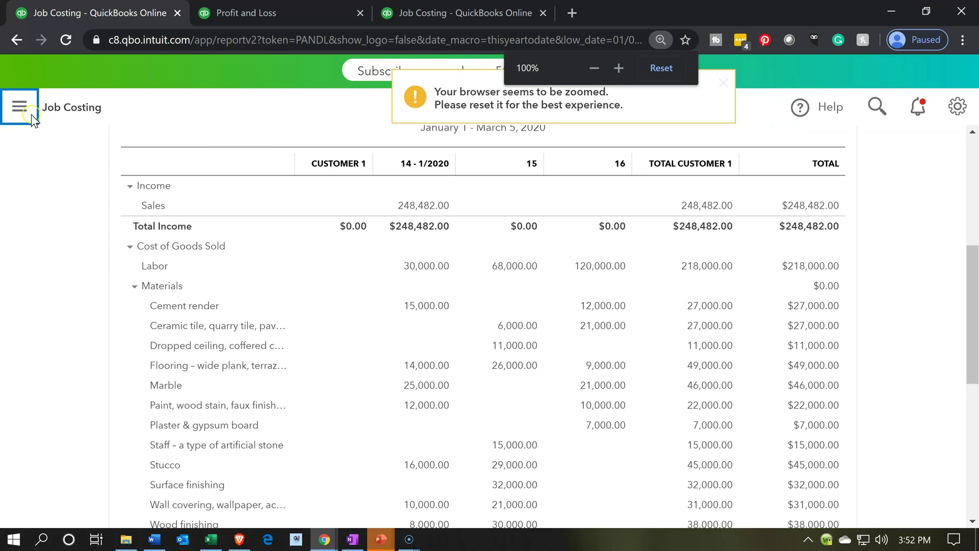
Open project 15 from the Projects list, with the navigation sidebar hidden
{"action": "left_click", "coordinate": [19, 107]}
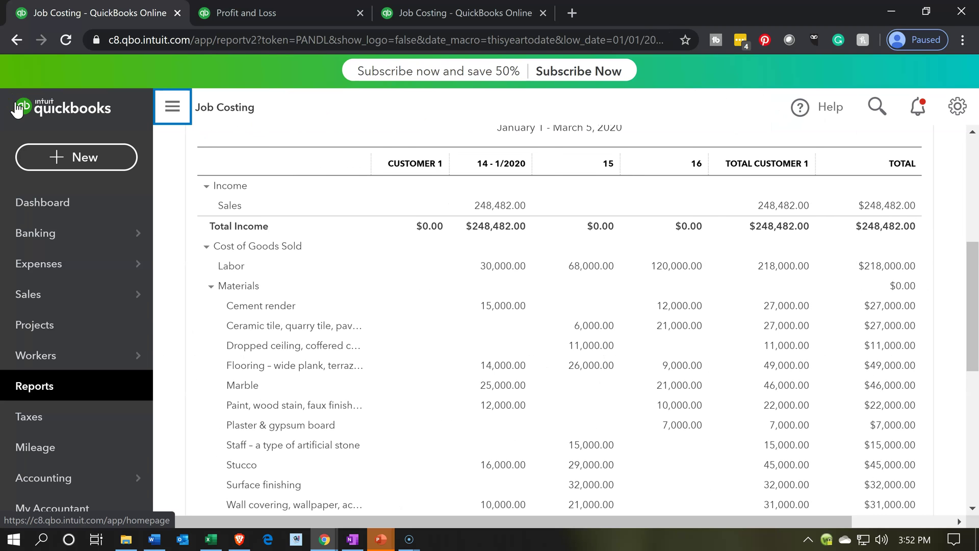
{"action": "left_click", "coordinate": [85, 329]}
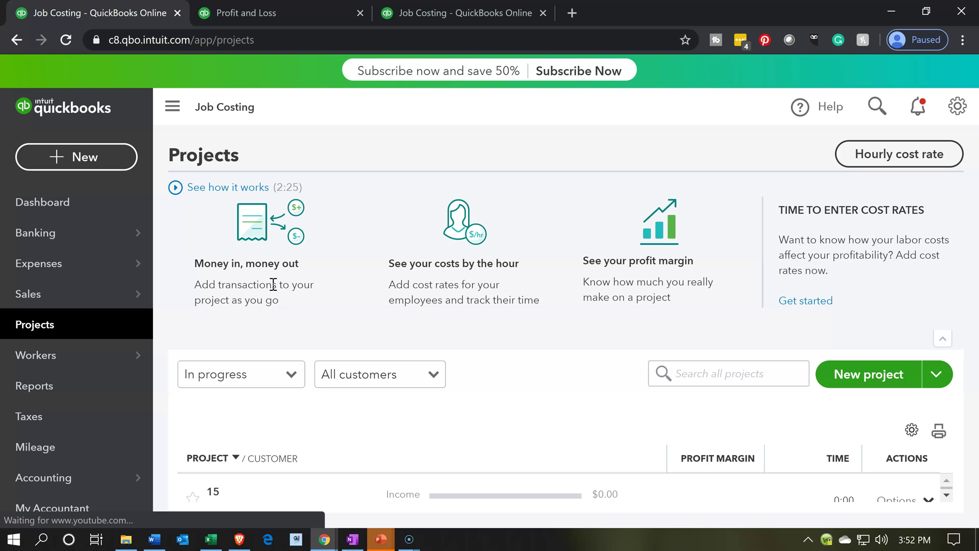
{"action": "left_click", "coordinate": [164, 105]}
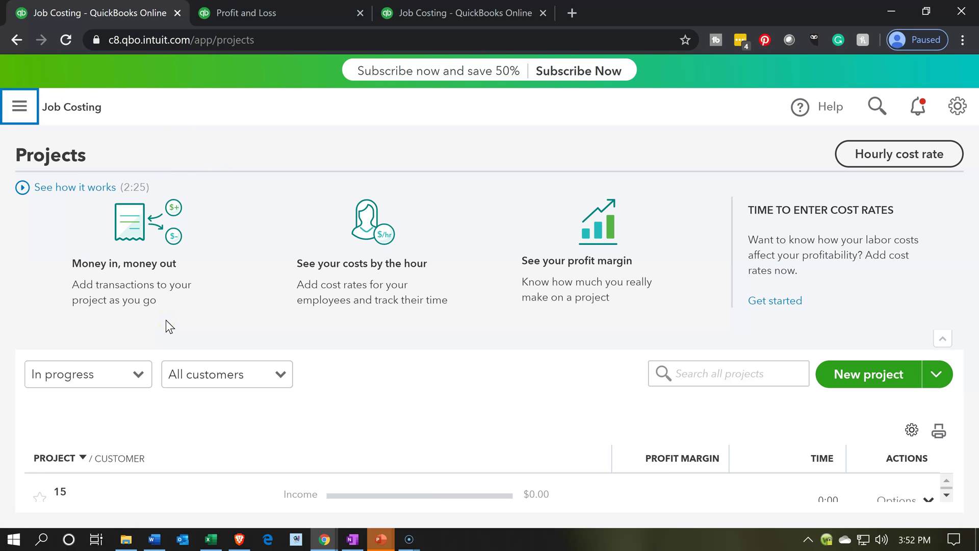
{"action": "left_click", "coordinate": [83, 494]}
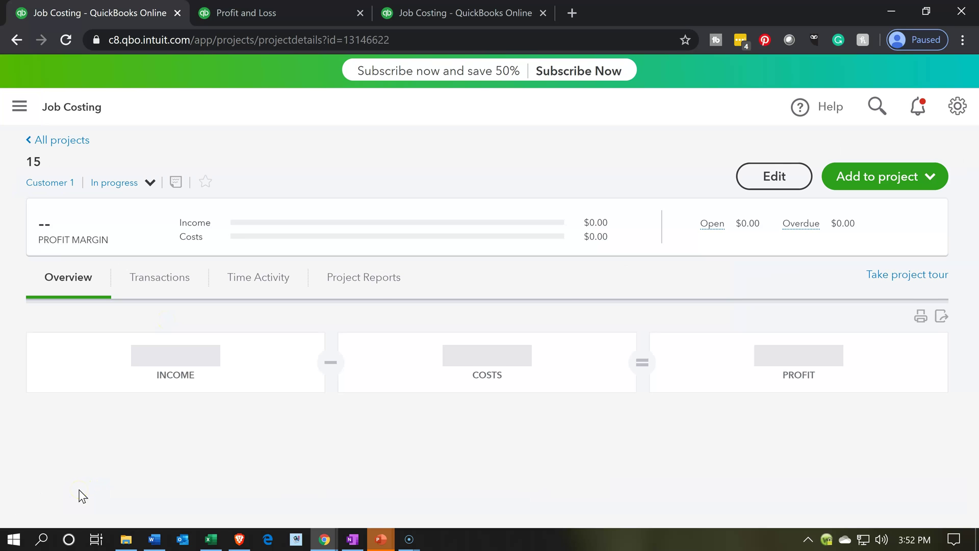
{"action": "left_click", "coordinate": [174, 423]}
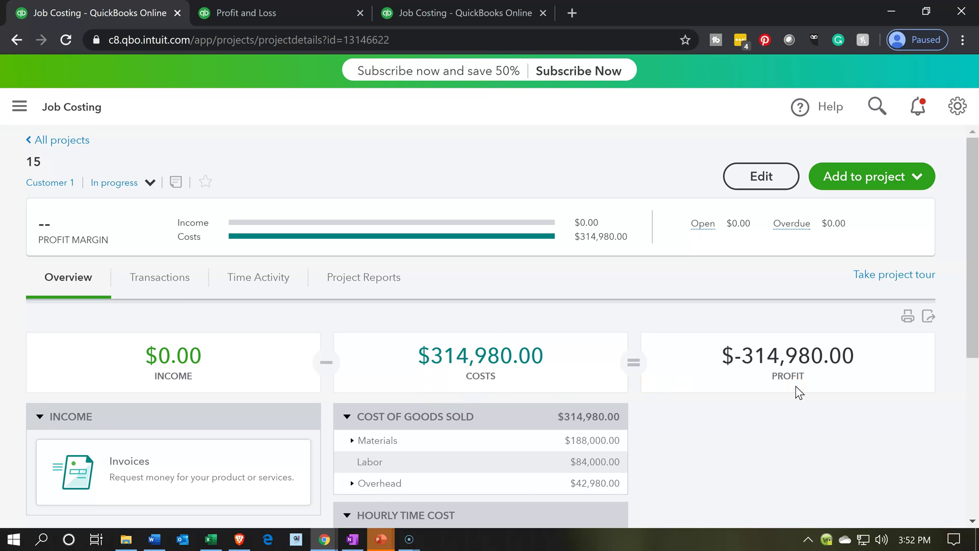
Expand the Materials and Overhead costs in project 15's Cost of Goods Sold overview and examine the breakdown
{"action": "scroll", "coordinate": [795, 386], "scroll_direction": "down", "scroll_amount": 1}
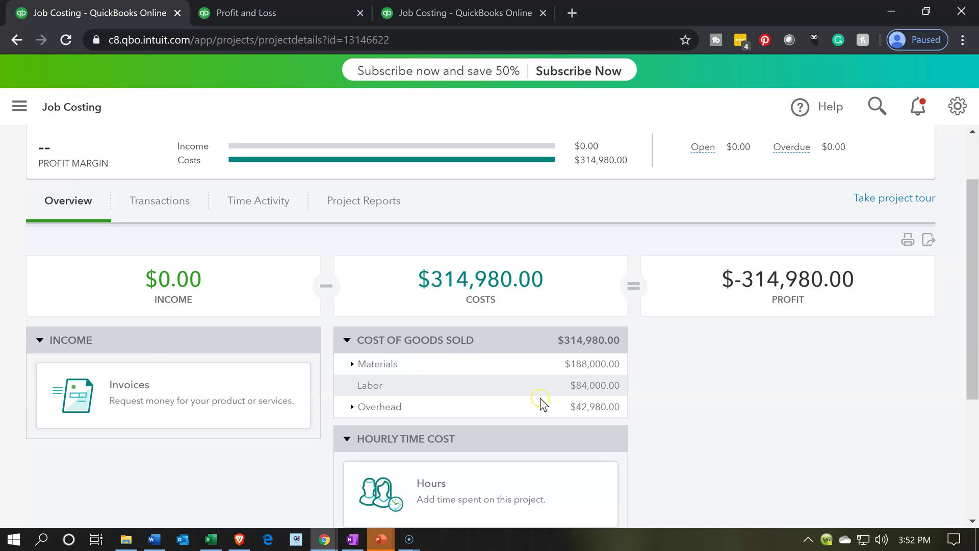
{"action": "left_click", "coordinate": [352, 364]}
{"action": "scroll", "coordinate": [351, 372], "scroll_direction": "down", "scroll_amount": 5}
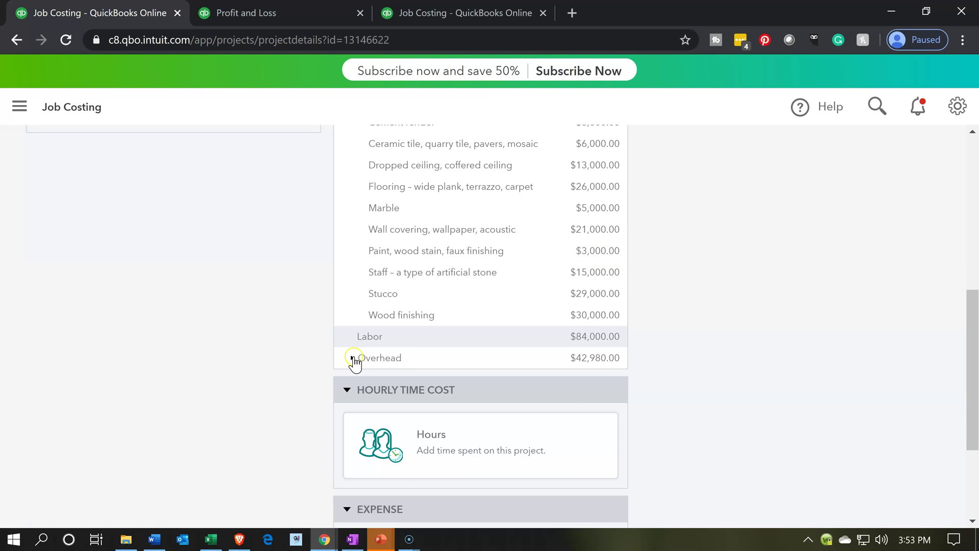
{"action": "left_click", "coordinate": [352, 360]}
{"action": "scroll", "coordinate": [176, 429], "scroll_direction": "up", "scroll_amount": 8}
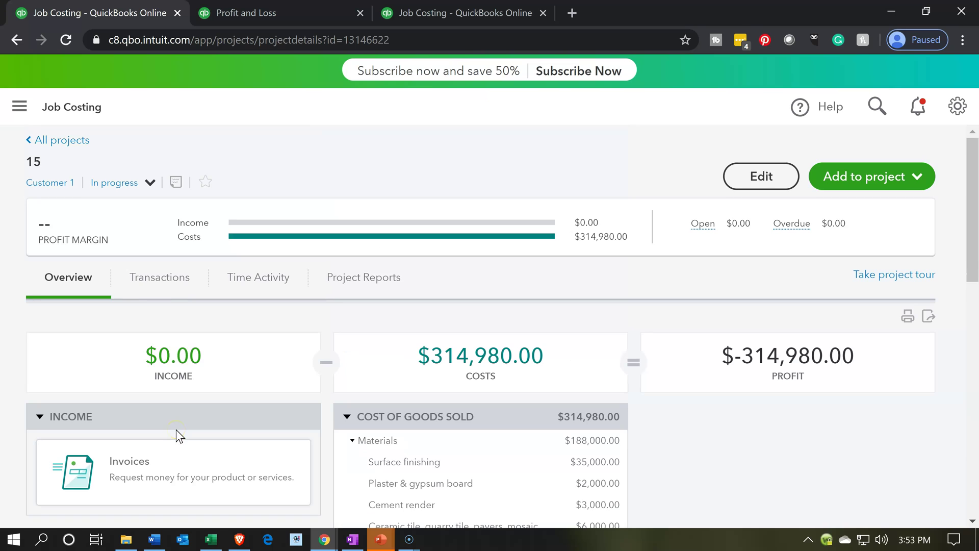
Review project 15's transactions, time activity and available project reports
{"action": "left_click", "coordinate": [158, 287]}
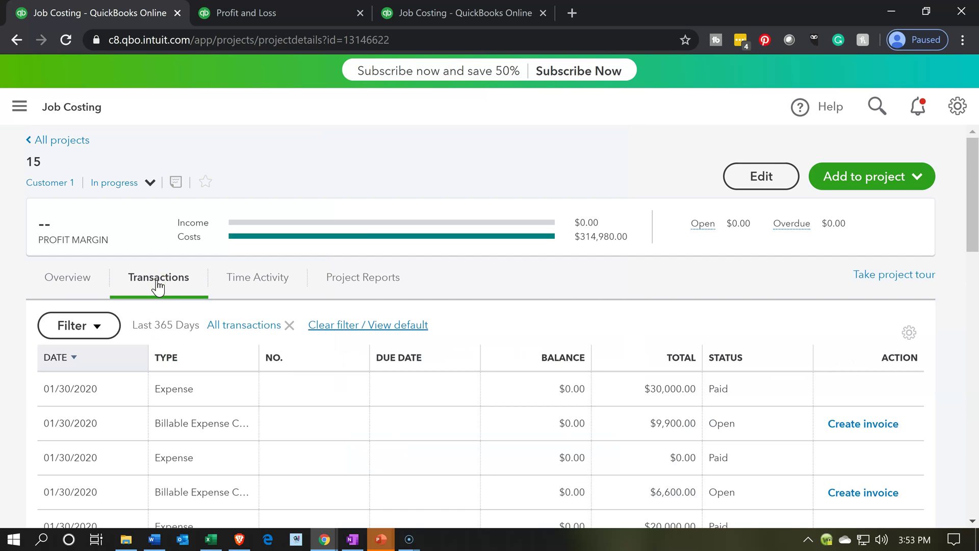
{"action": "left_click", "coordinate": [250, 382]}
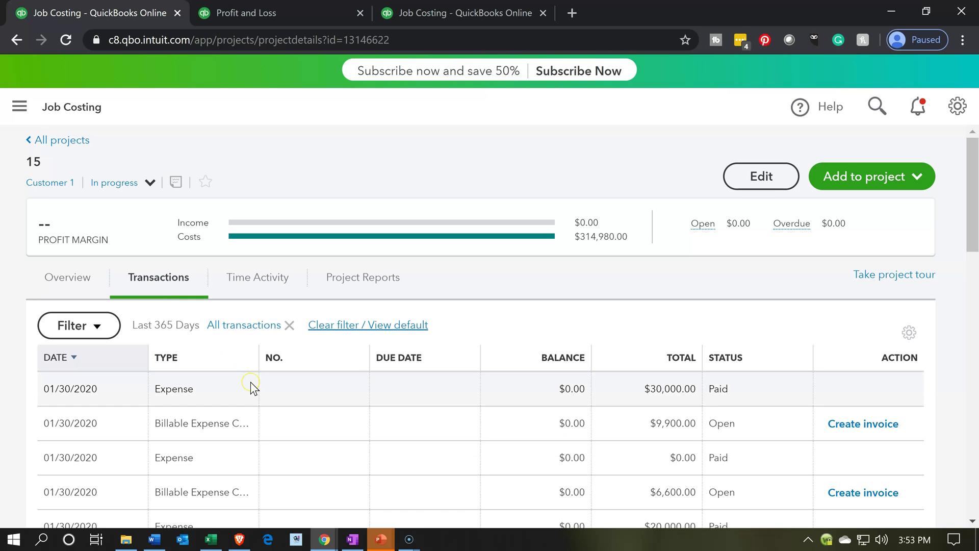
{"action": "left_click", "coordinate": [252, 292]}
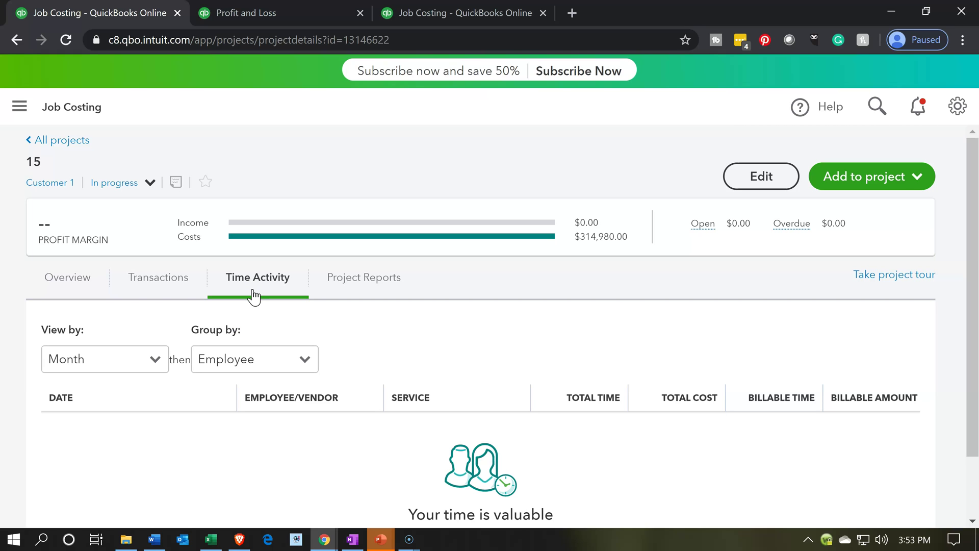
{"action": "left_click", "coordinate": [359, 290]}
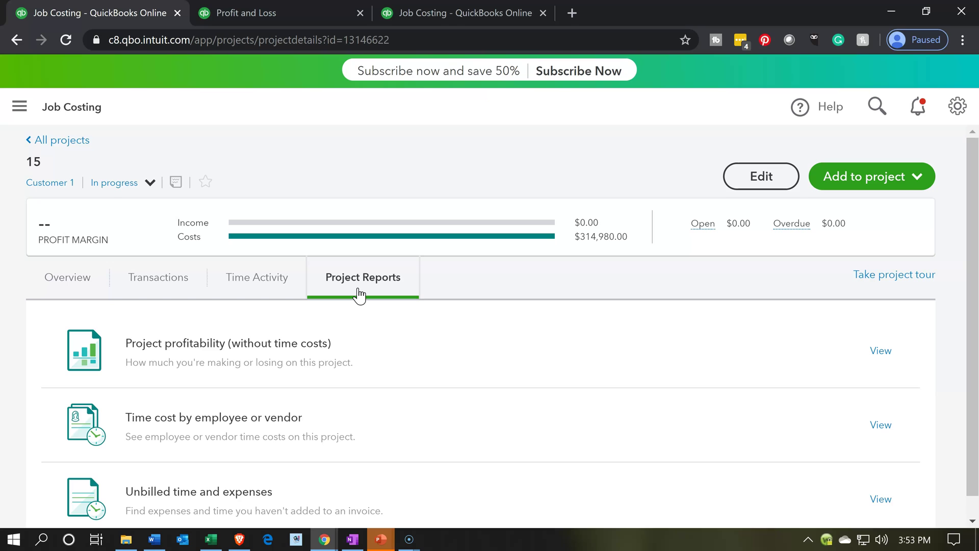
{"action": "left_click", "coordinate": [358, 350]}
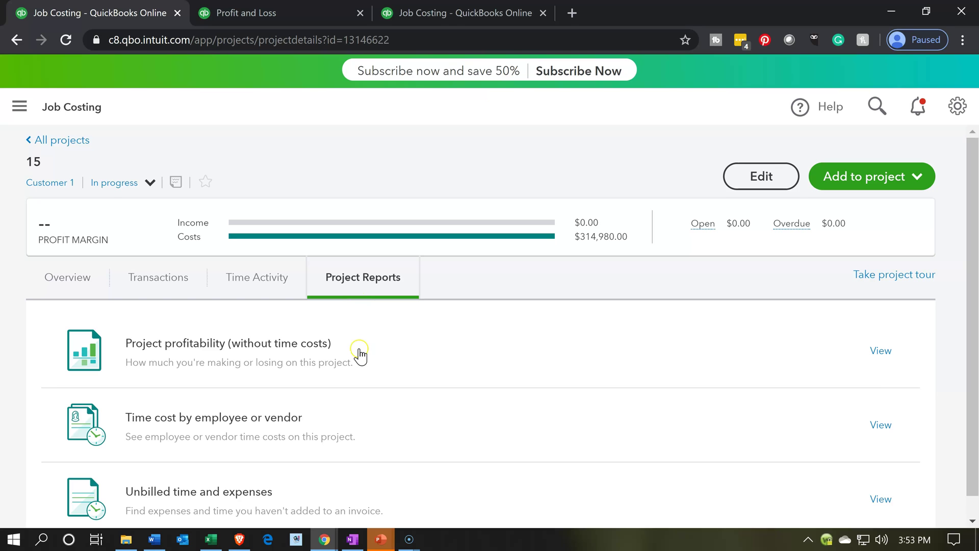